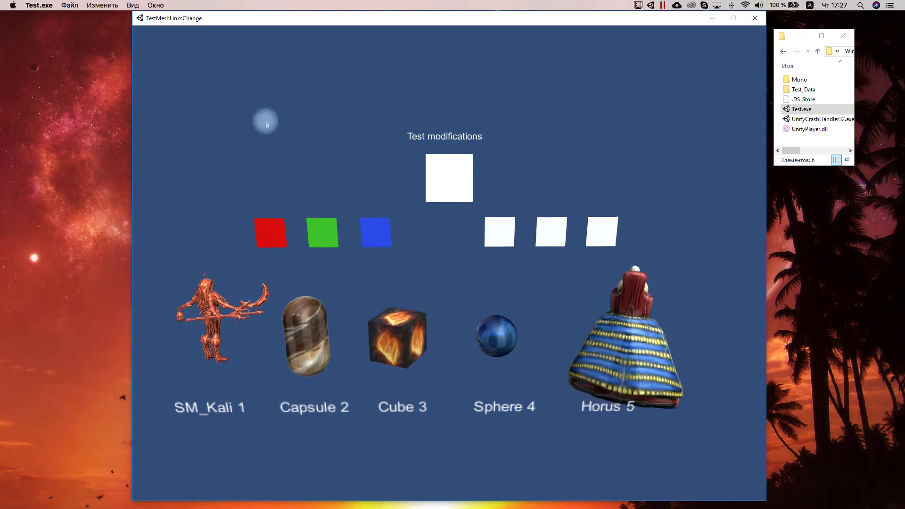
# - Close the running test game and load its Test_Data folder into DevXUnity-Unpacker with debug windows
pyautogui.click(754, 20)
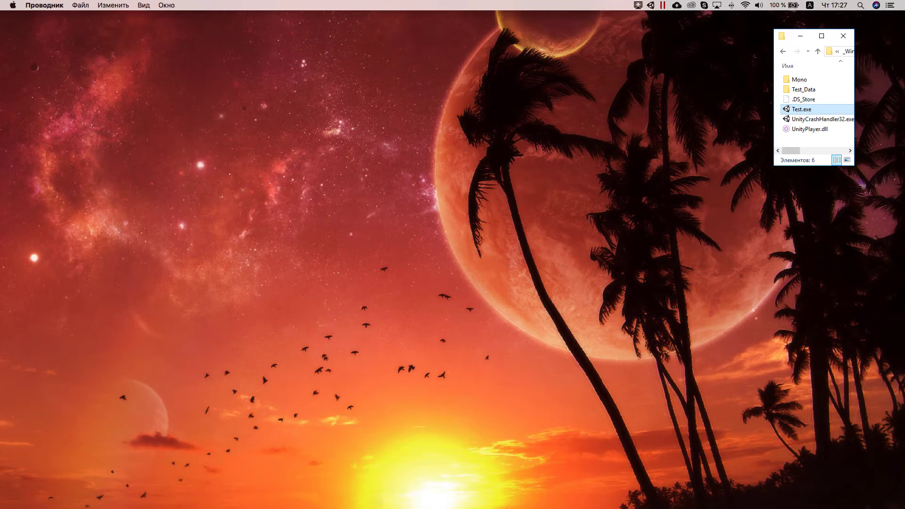
pyautogui.click(612, 500)
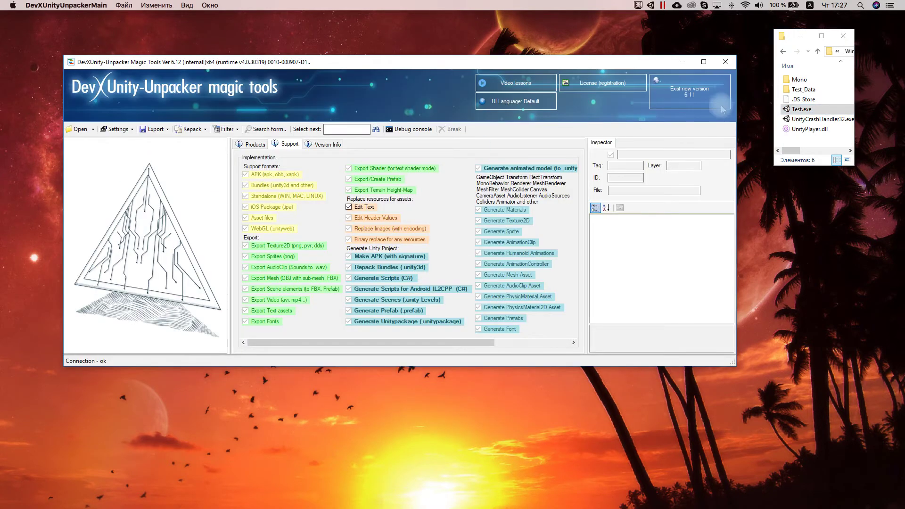
pyautogui.moveTo(803, 89); pyautogui.dragTo(222, 215)
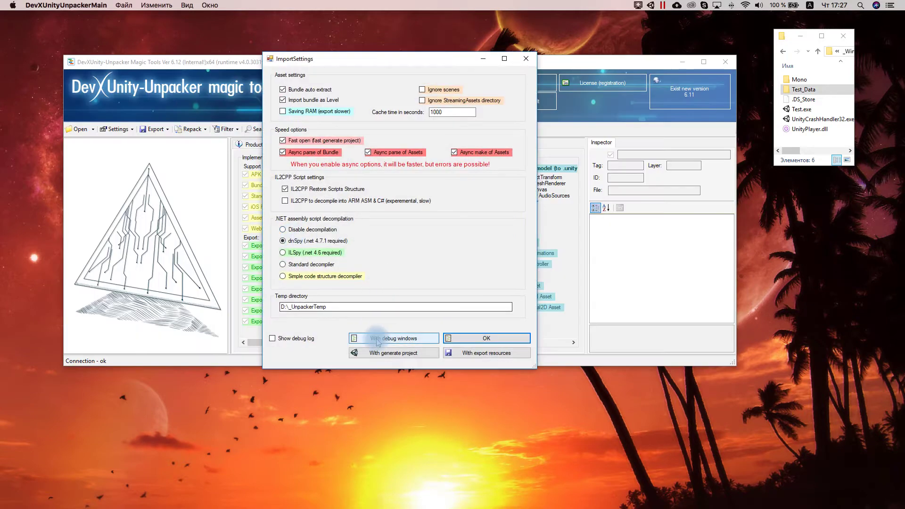
pyautogui.click(377, 338)
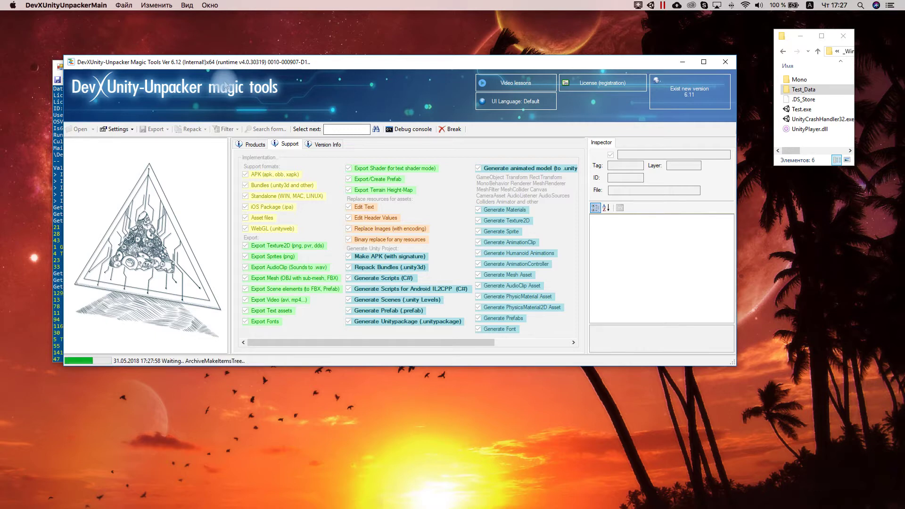
# - Expand Scenes/SampleScene.unity through Line1 and its Transform to Temp 4, and select Temp 4's MeshRenderer
pyautogui.click(70, 188)
pyautogui.click(79, 197)
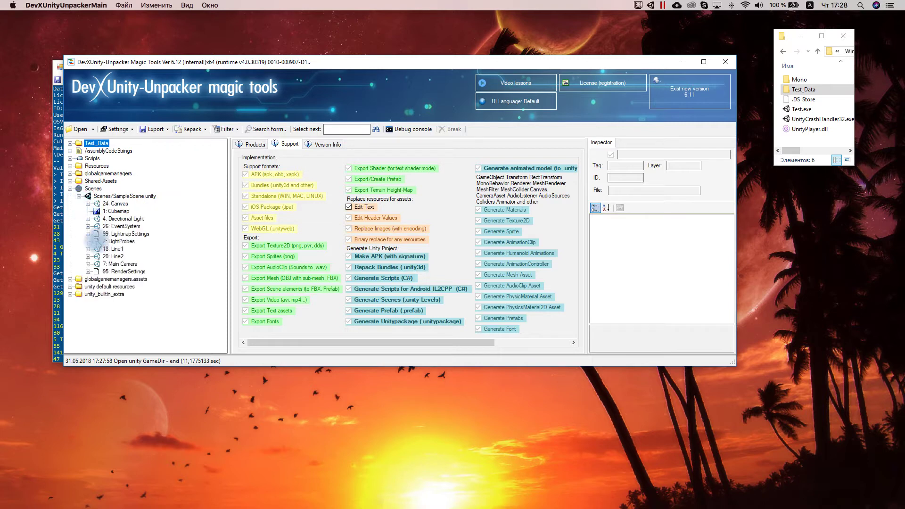
pyautogui.click(87, 249)
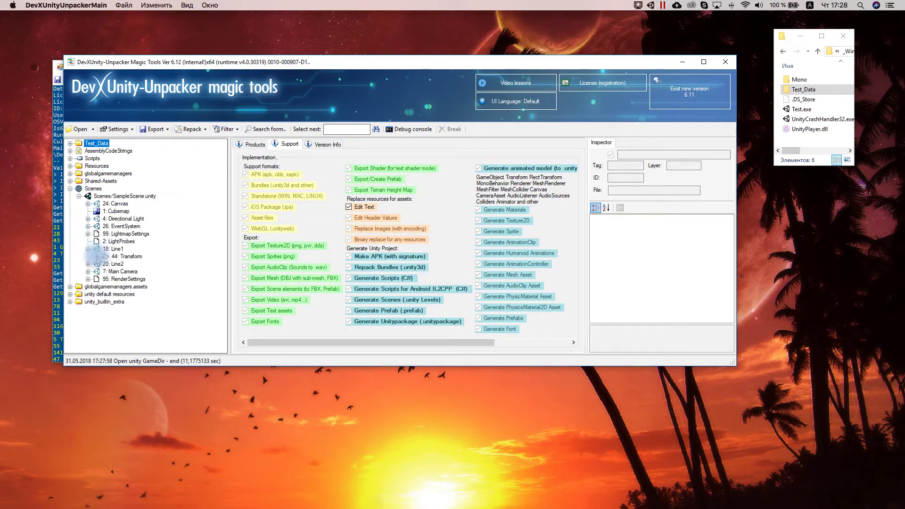
pyautogui.click(97, 256)
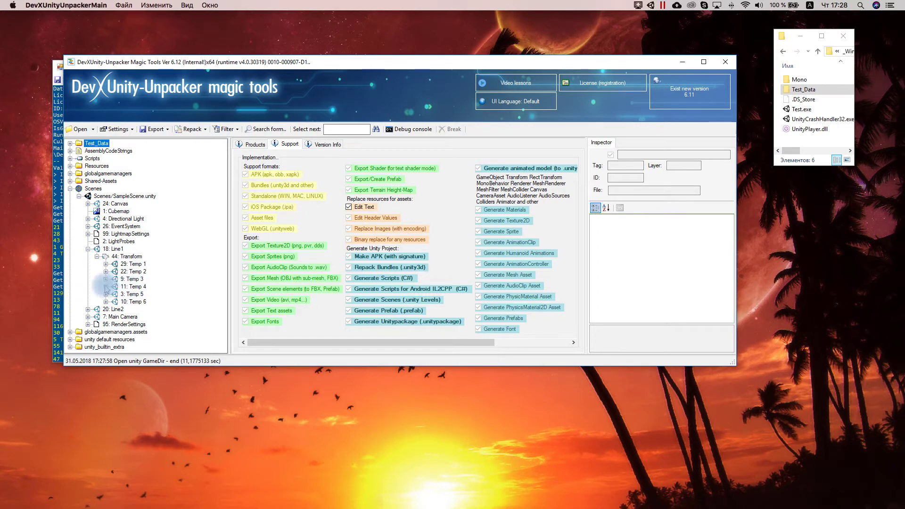
pyautogui.click(106, 287)
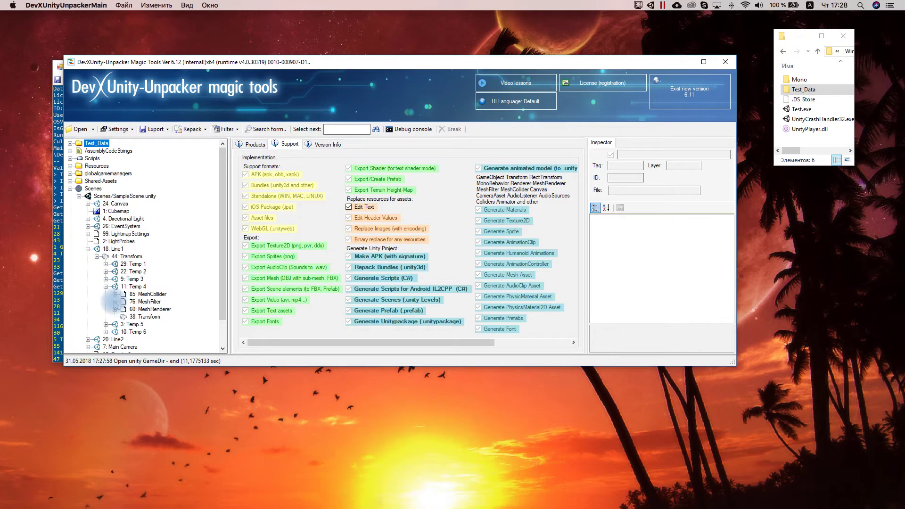
pyautogui.click(116, 301)
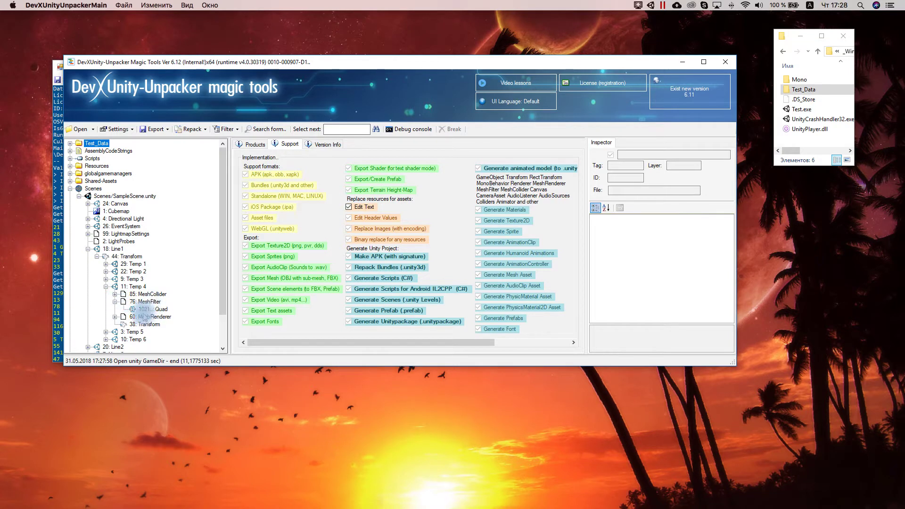
pyautogui.click(147, 316)
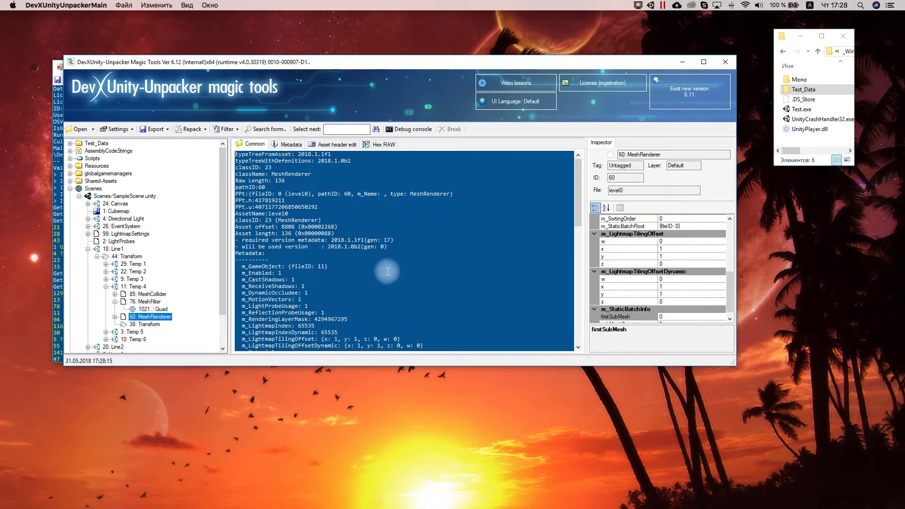
# - In the asset header of Temp 4's MeshRenderer, replace the m_Materials Array[0] reference with MaterialRed, filtering materials by "Red"
pyautogui.click(338, 145)
pyautogui.scroll(-4, 340, 297)
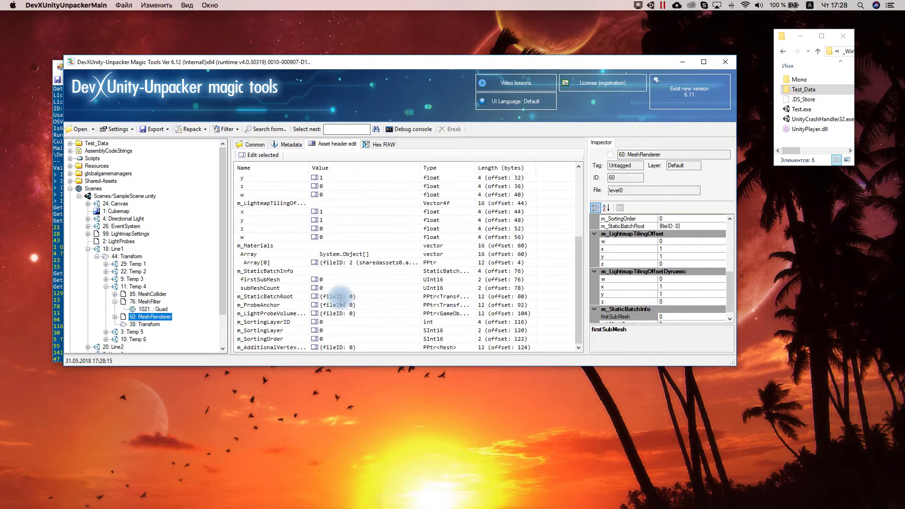
pyautogui.click(259, 247)
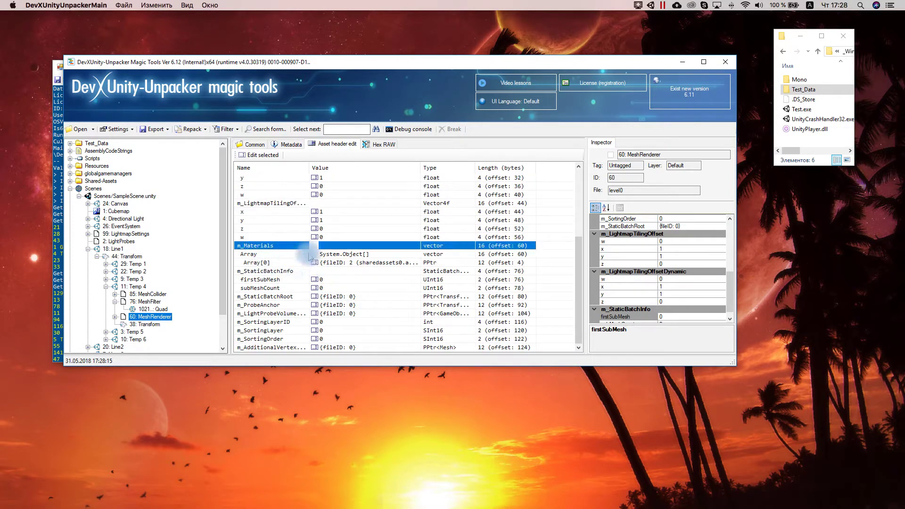
pyautogui.click(343, 266)
pyautogui.moveTo(421, 167); pyautogui.dragTo(500, 168)
pyautogui.click(355, 265)
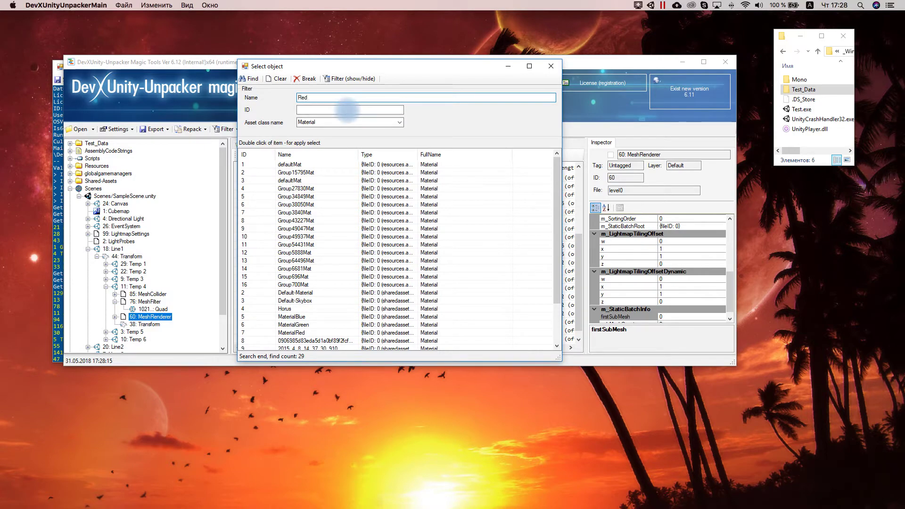
pyautogui.click(250, 78)
pyautogui.doubleClick(346, 166)
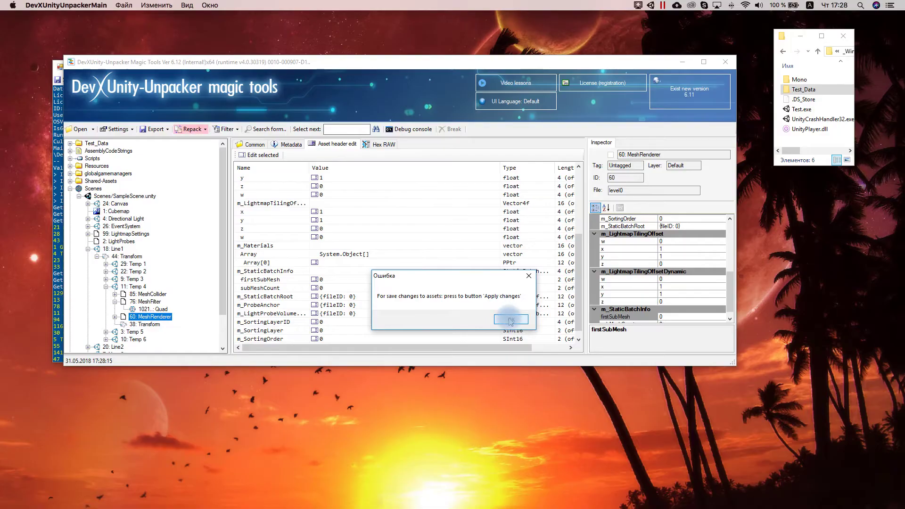
pyautogui.click(512, 320)
# - Collapse Temp 4 and open the asset header of Temp 5's MeshRenderer for editing
pyautogui.click(106, 286)
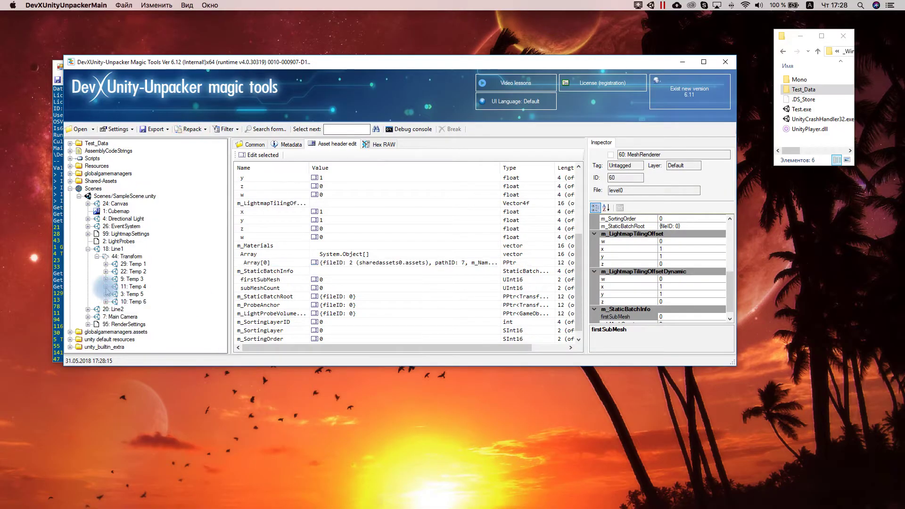
pyautogui.click(106, 294)
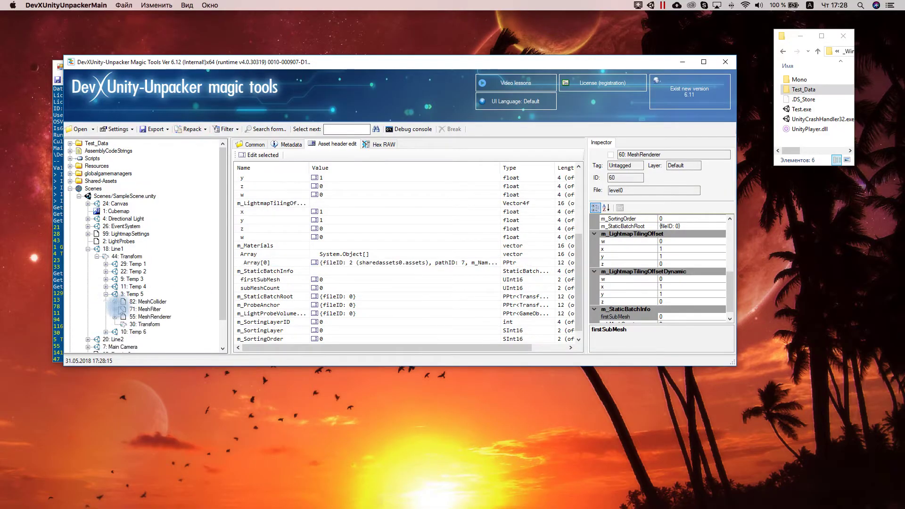
pyautogui.click(146, 317)
pyautogui.click(342, 145)
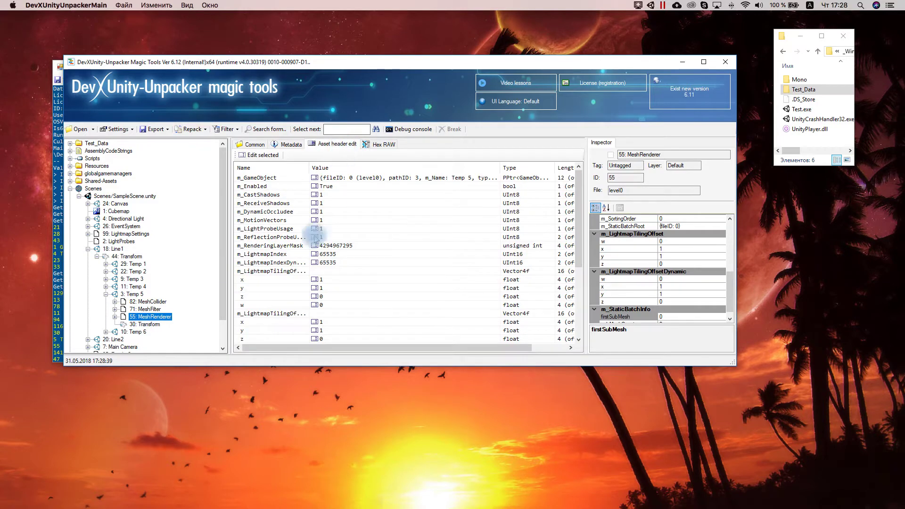
pyautogui.scroll(-4, 299, 283)
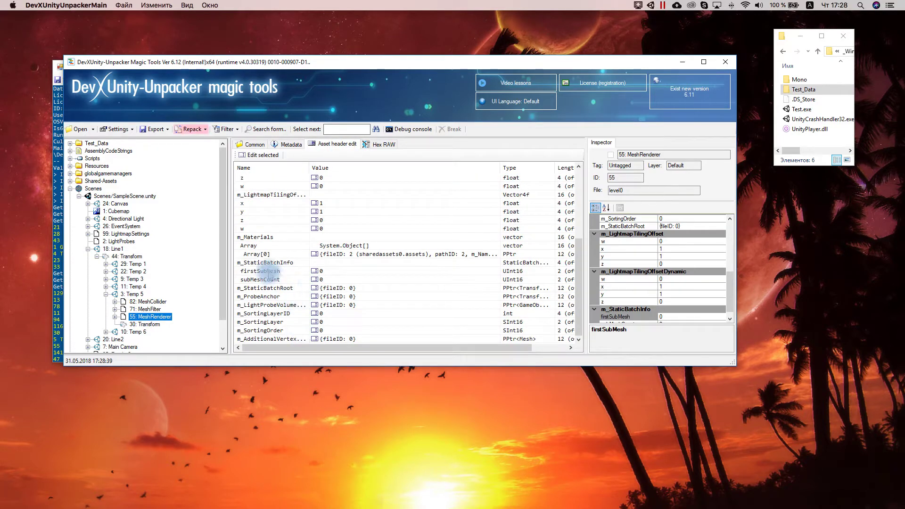
# - Replace the m_Materials Array[0] reference of Temp 5's MeshRenderer with MaterialGreen, filtering materials by "Gree"
pyautogui.click(259, 254)
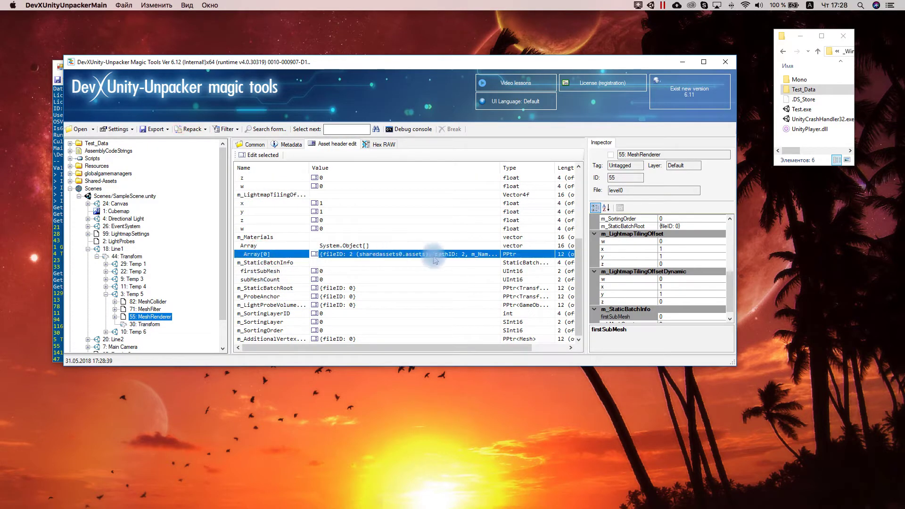
pyautogui.doubleClick(500, 168)
pyautogui.moveTo(441, 348); pyautogui.dragTo(461, 348)
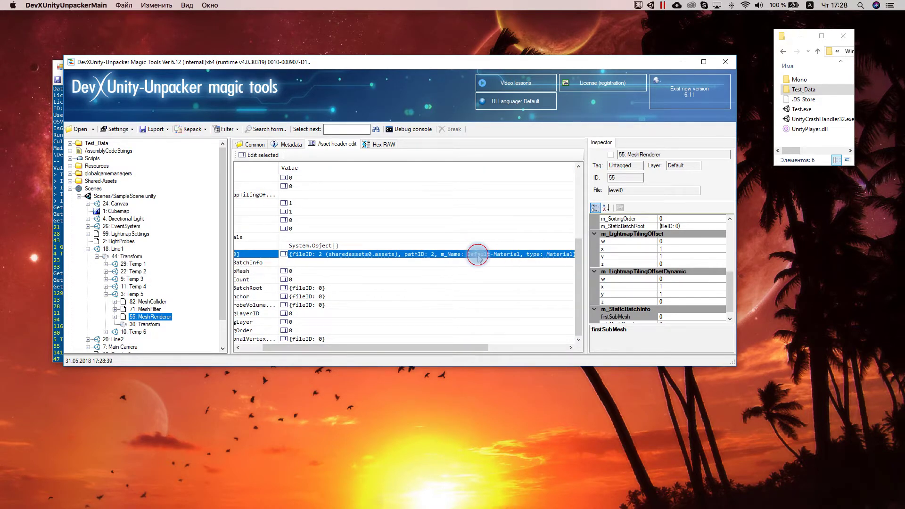
pyautogui.doubleClick(478, 255)
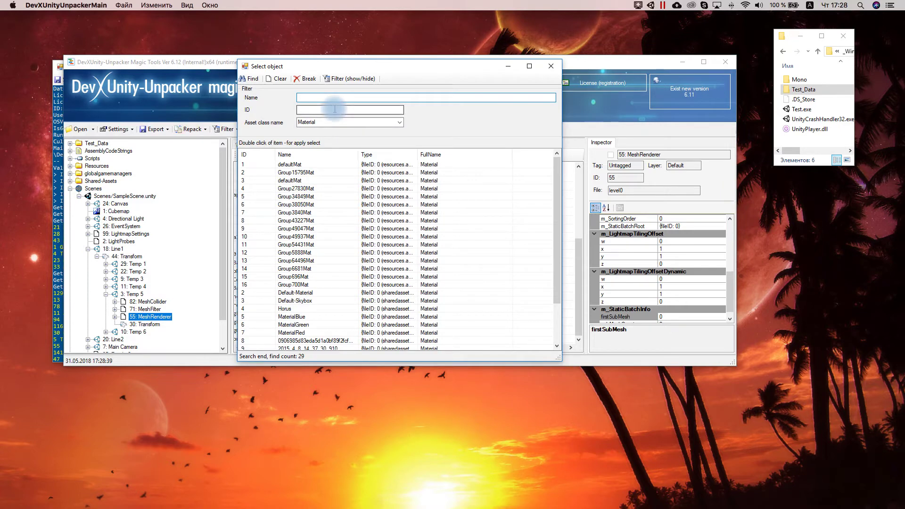
pyautogui.click(247, 78)
pyautogui.click(289, 165)
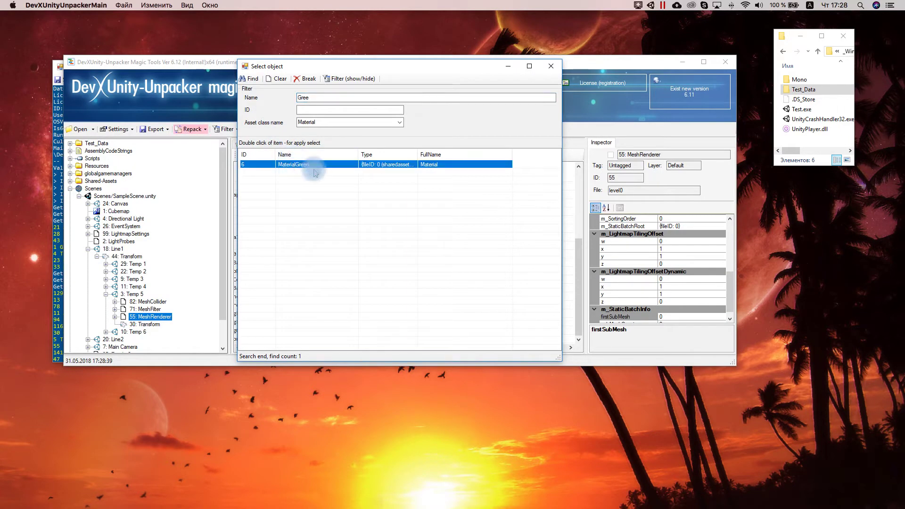
pyautogui.doubleClick(385, 166)
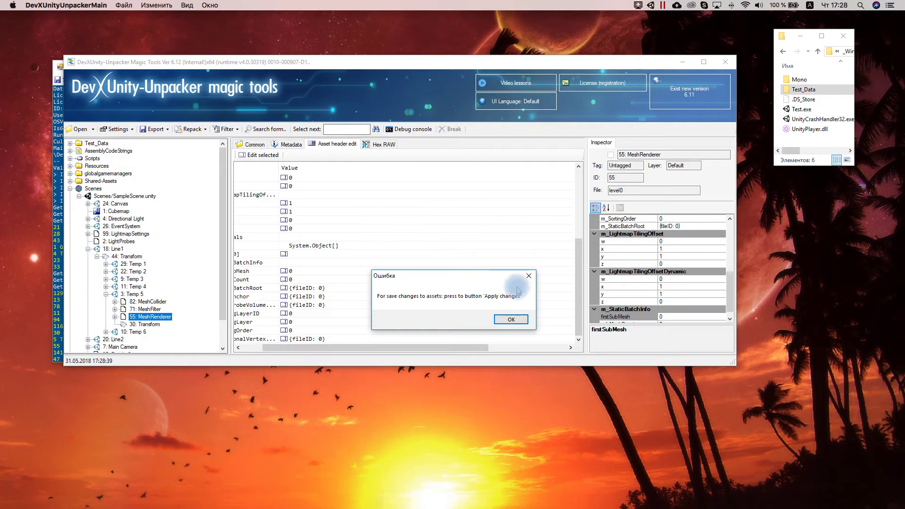
pyautogui.click(510, 319)
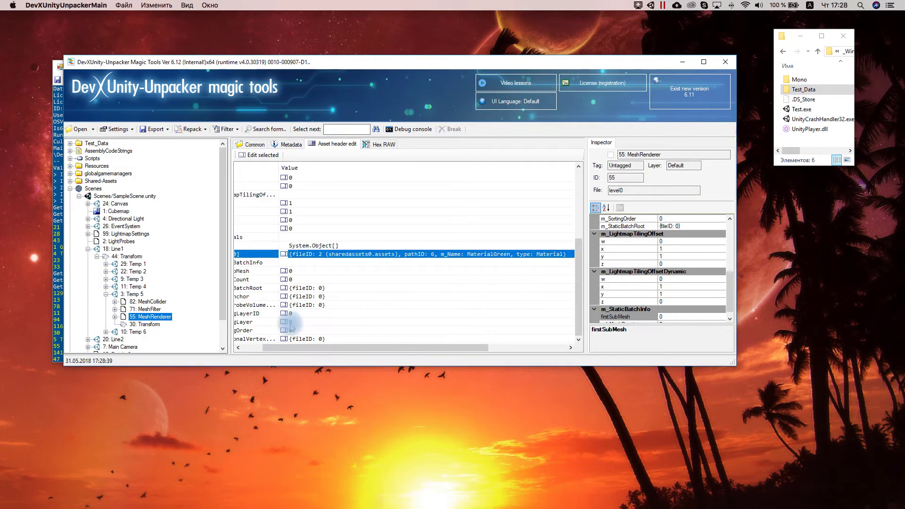
# - Collapse Temp 5 and open the asset header of Temp 6's MeshRenderer at its m_Materials entry
pyautogui.click(106, 295)
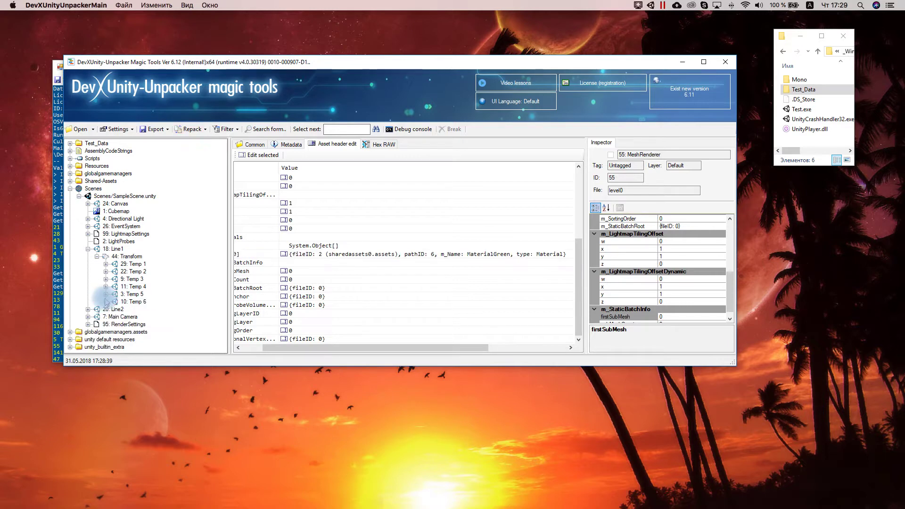
pyautogui.click(106, 301)
pyautogui.click(150, 324)
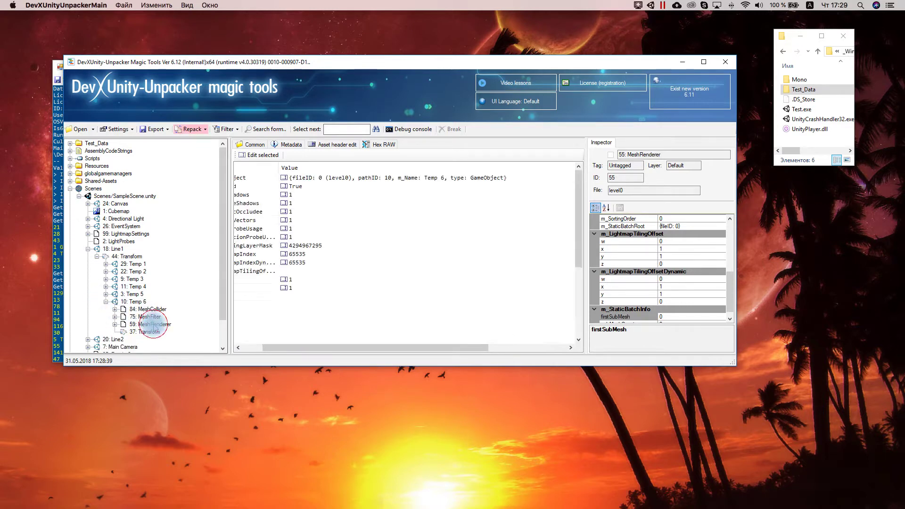
pyautogui.click(336, 144)
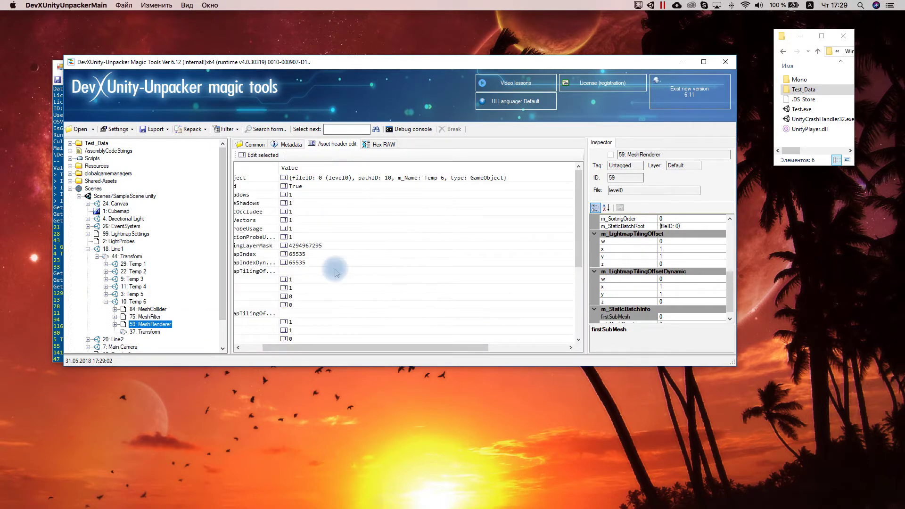
pyautogui.scroll(-5, 333, 283)
pyautogui.moveTo(333, 349); pyautogui.dragTo(283, 347)
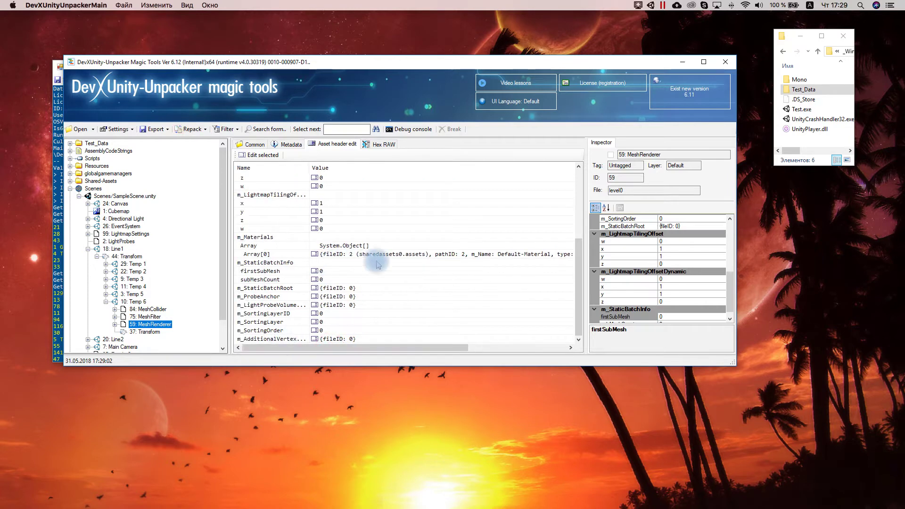
# - Replace the m_Materials Array[0] reference of Temp 6's MeshRenderer with MaterialBlue, filtering materials by "Blue"
pyautogui.click(489, 261)
pyautogui.doubleClick(489, 261)
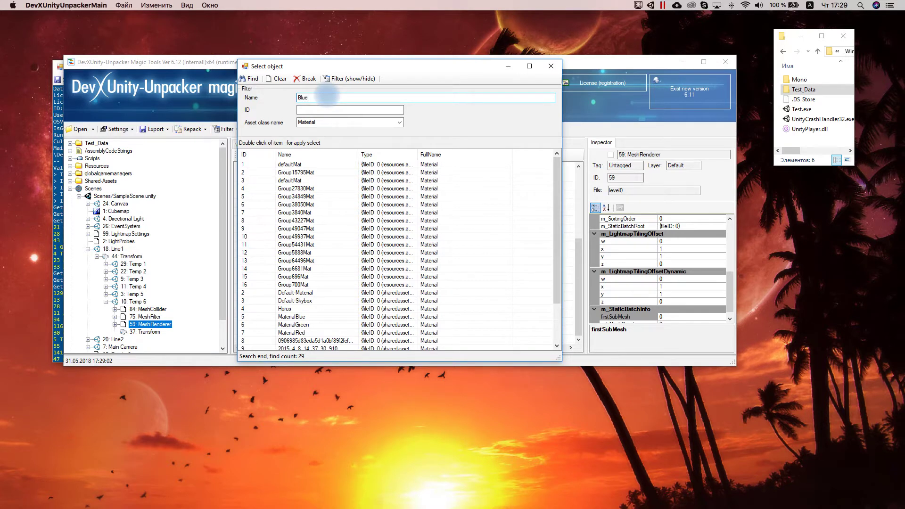
pyautogui.click(250, 78)
pyautogui.doubleClick(320, 166)
pyautogui.click(500, 320)
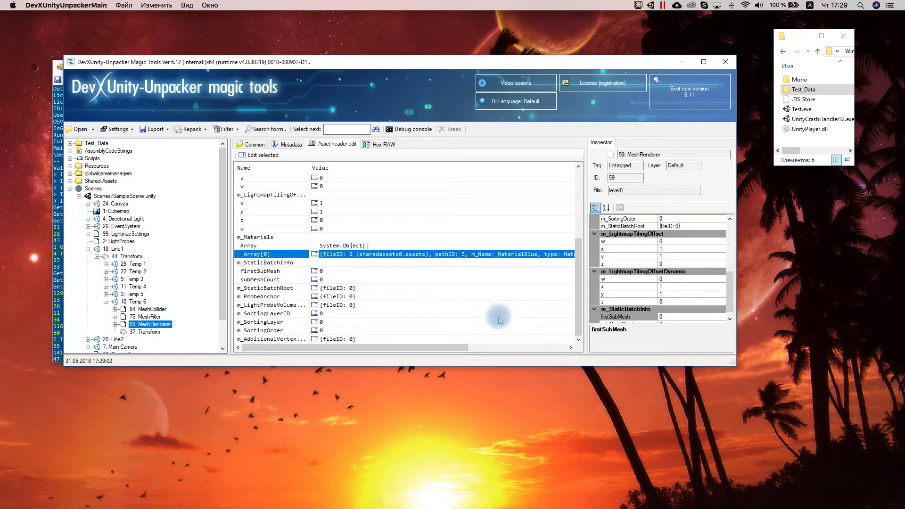
# - Apply all pending material changes to the game's assets by repacking and confirm the operation
pyautogui.click(182, 131)
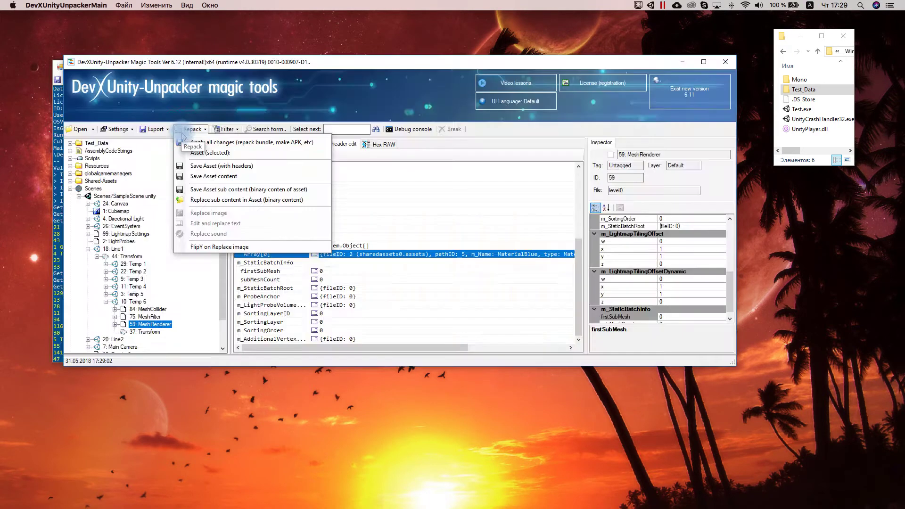
pyautogui.click(185, 142)
pyautogui.click(462, 320)
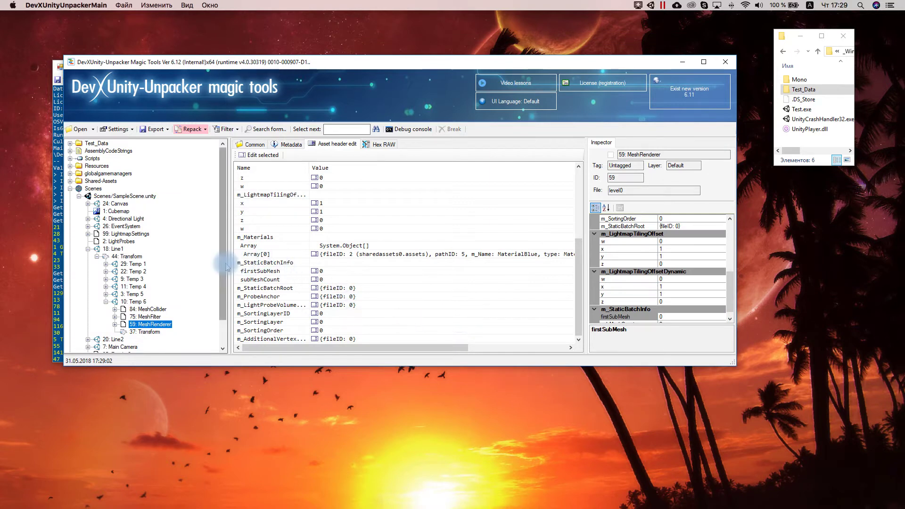
# - Run Test.exe from the build folder to check the colours of the modified squares
pyautogui.click(803, 114)
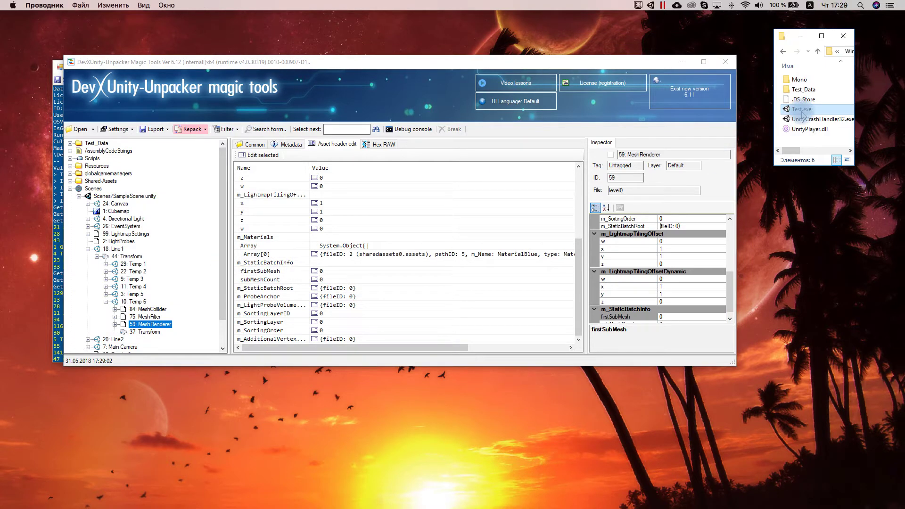
pyautogui.doubleClick(804, 111)
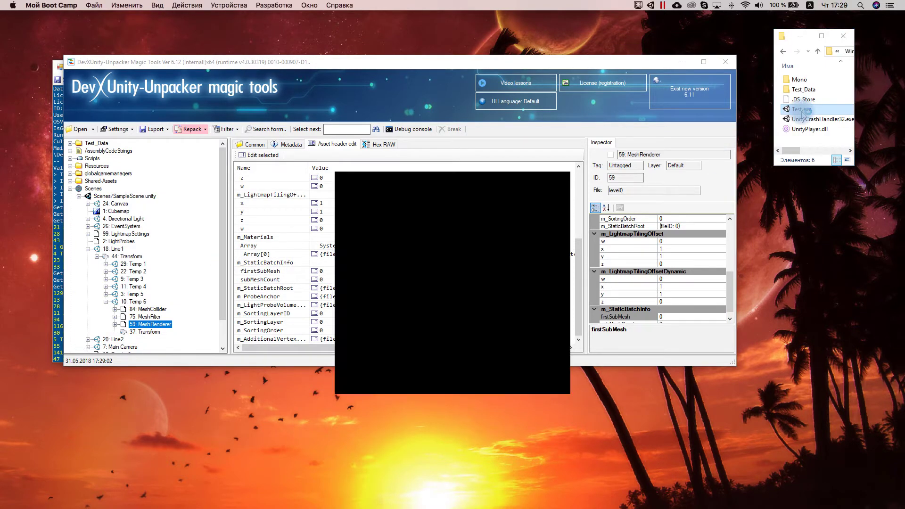
pyautogui.click(498, 373)
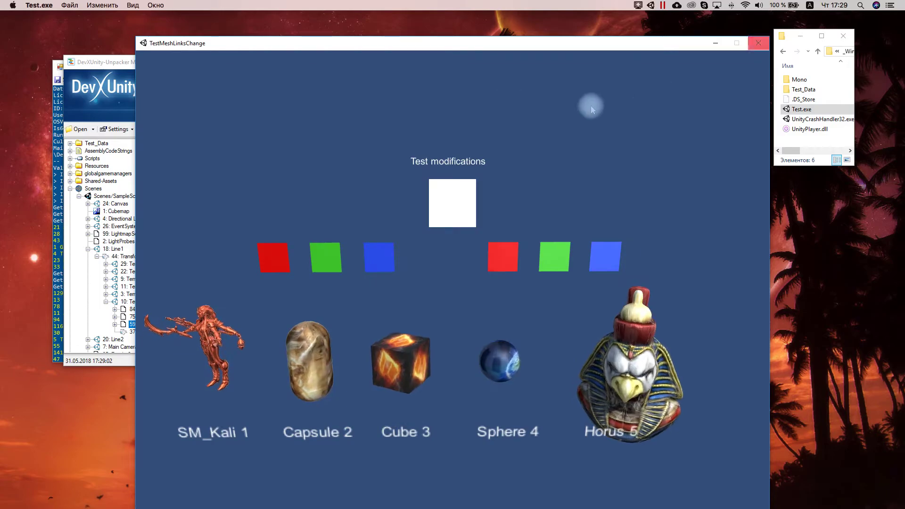
# - Close the test game and open the asset header of Temp 4's MeshFilter under Line1
pyautogui.moveTo(481, 44); pyautogui.dragTo(479, 30)
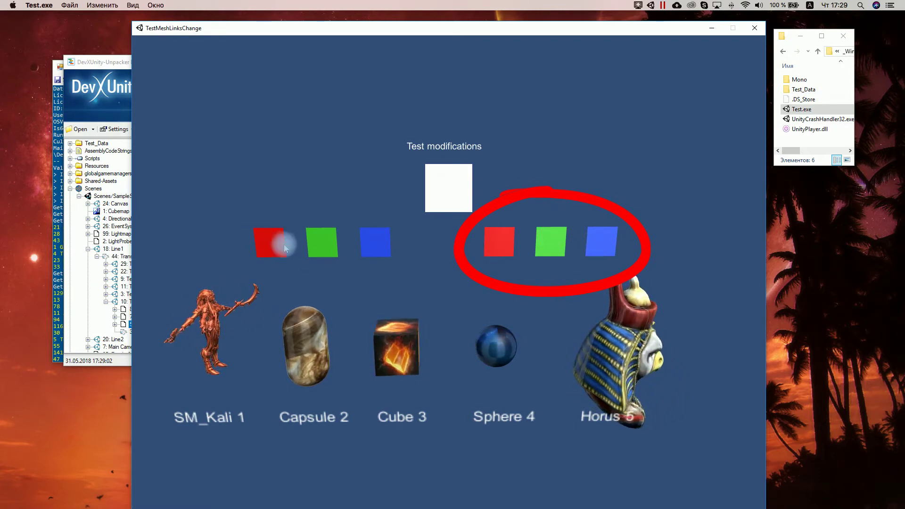
pyautogui.doubleClick(140, 31)
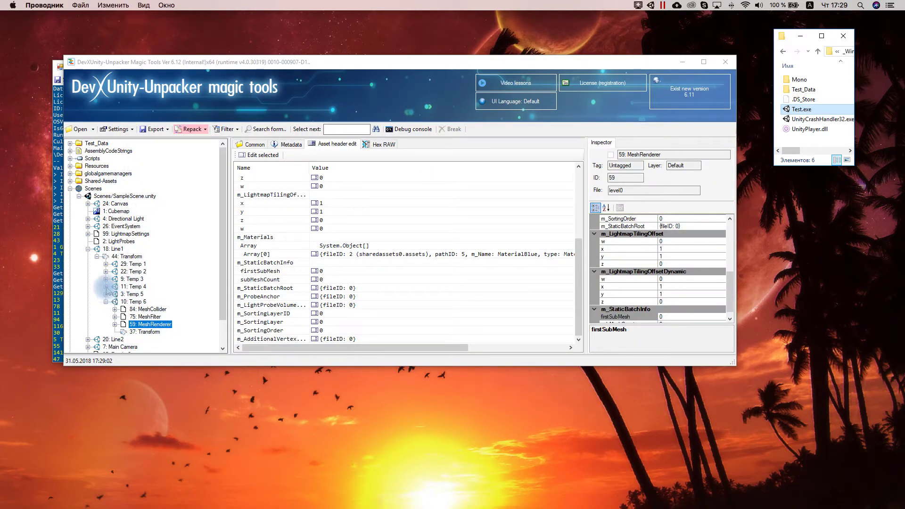
pyautogui.click(106, 287)
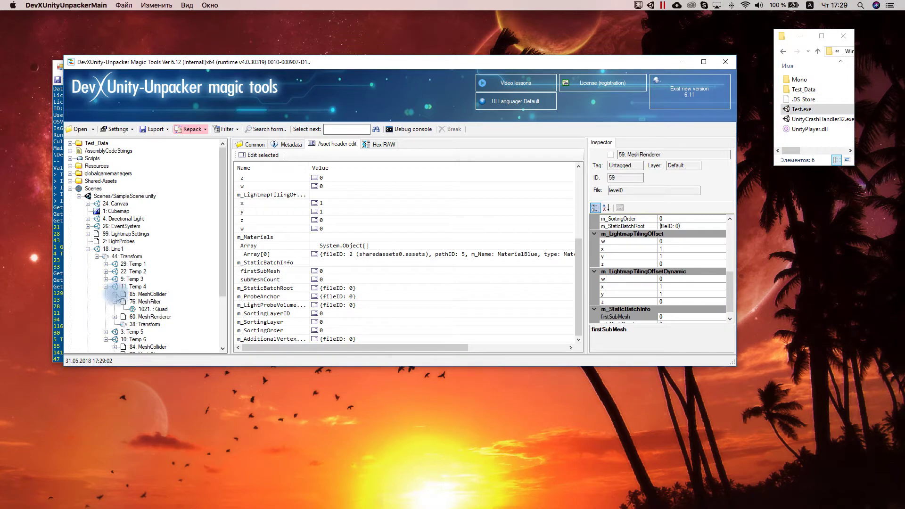
pyautogui.click(143, 303)
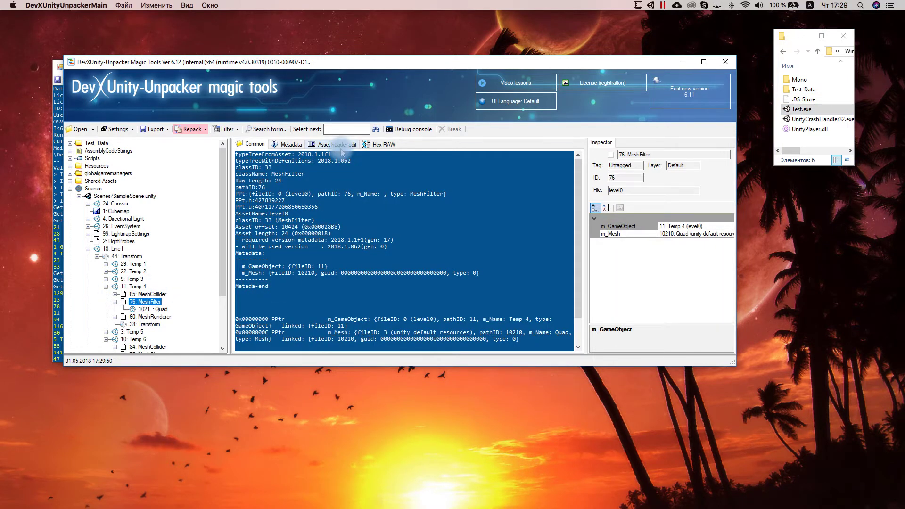
pyautogui.click(319, 144)
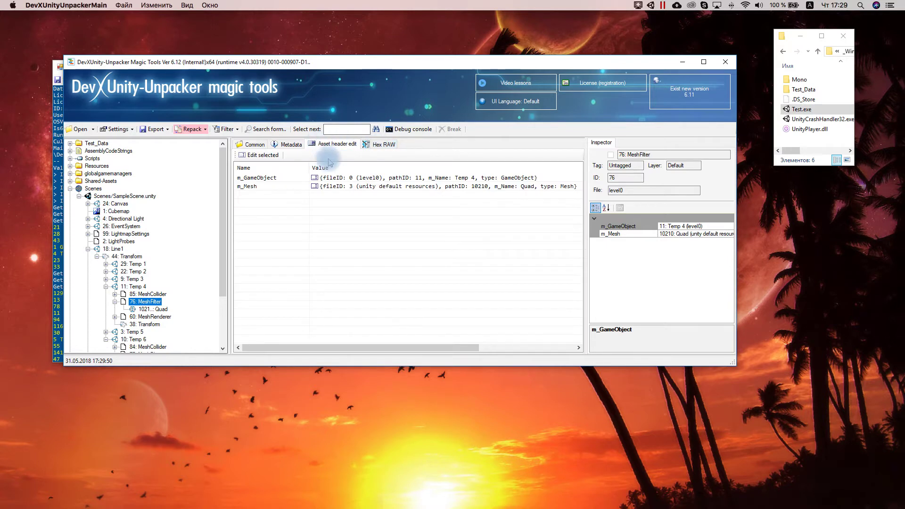
# - Select Temp 4's m_Mesh entry and widen the window and its asset header table to show the Type and Length columns
pyautogui.click(434, 189)
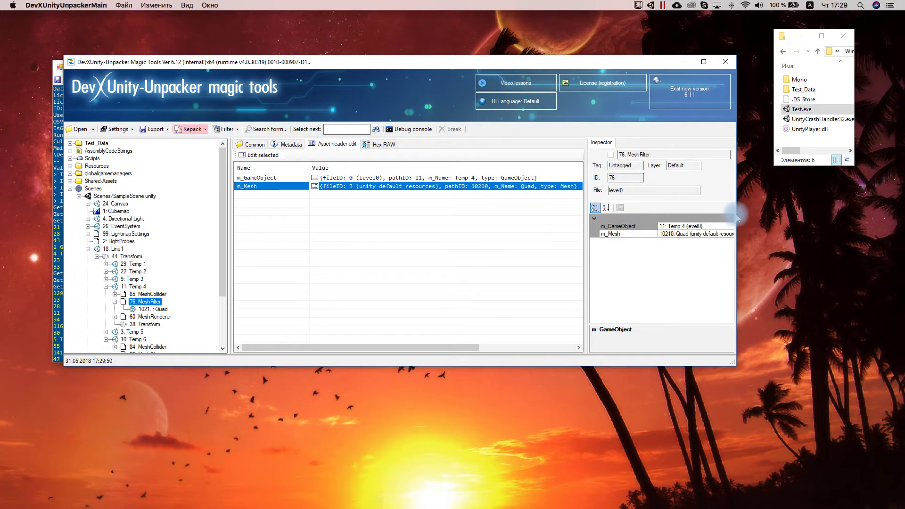
pyautogui.moveTo(732, 363); pyautogui.dragTo(797, 364)
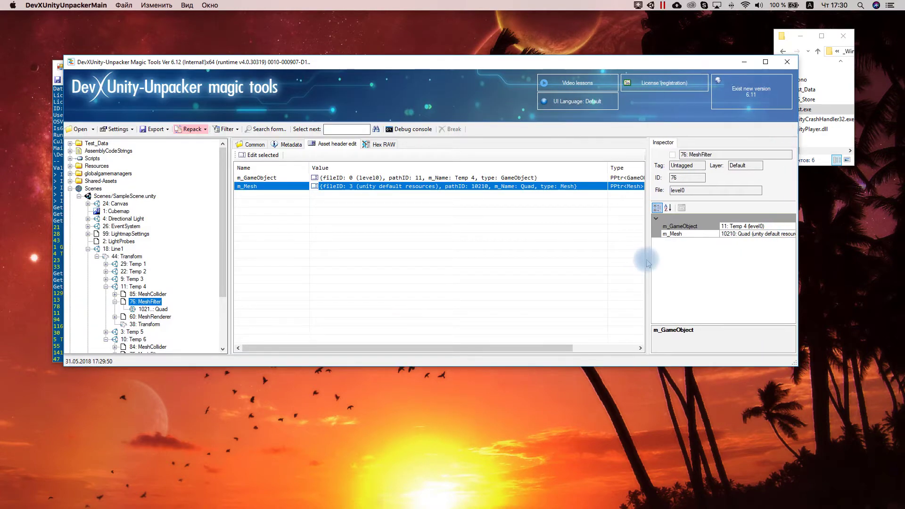
pyautogui.moveTo(652, 266); pyautogui.dragTo(729, 265)
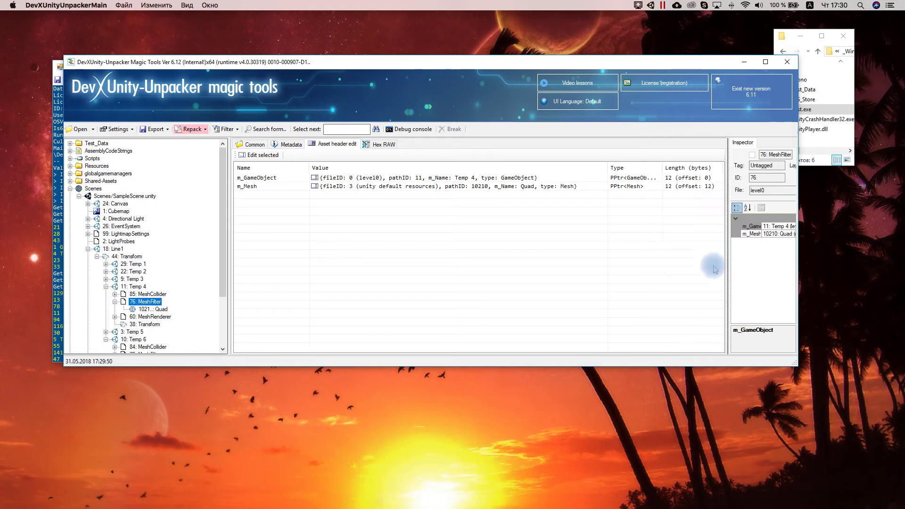
# - Replace the m_Mesh reference of Temp 4's MeshFilter with the Cube mesh, filtering meshes by "cube"
pyautogui.click(522, 188)
pyautogui.doubleClick(531, 187)
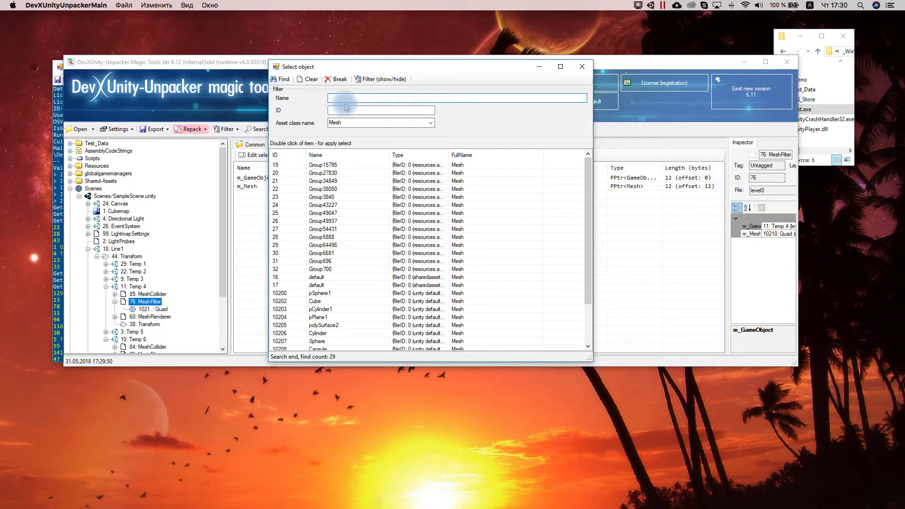
pyautogui.click(282, 79)
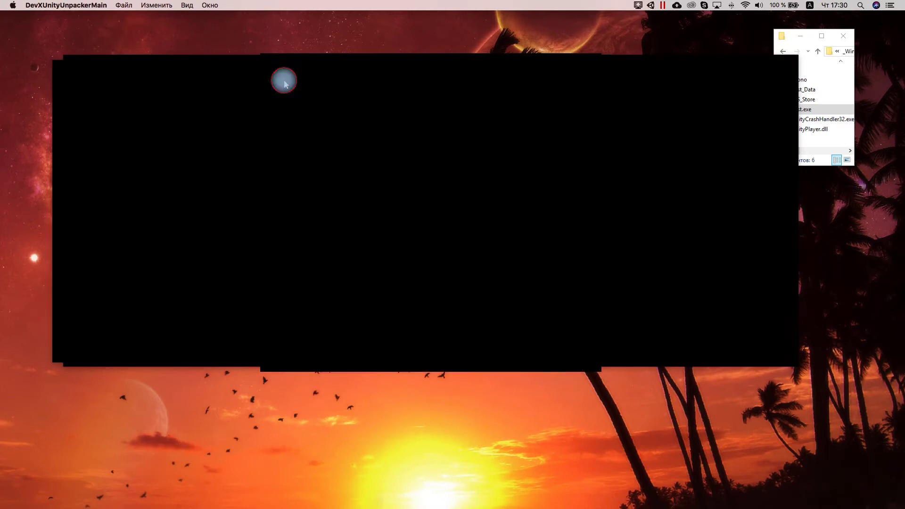
pyautogui.click(351, 168)
pyautogui.doubleClick(326, 167)
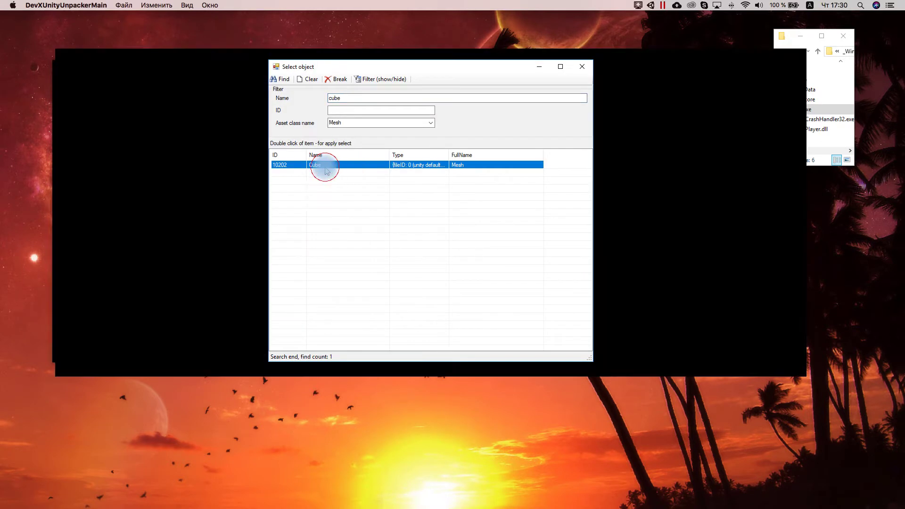
pyautogui.click(512, 319)
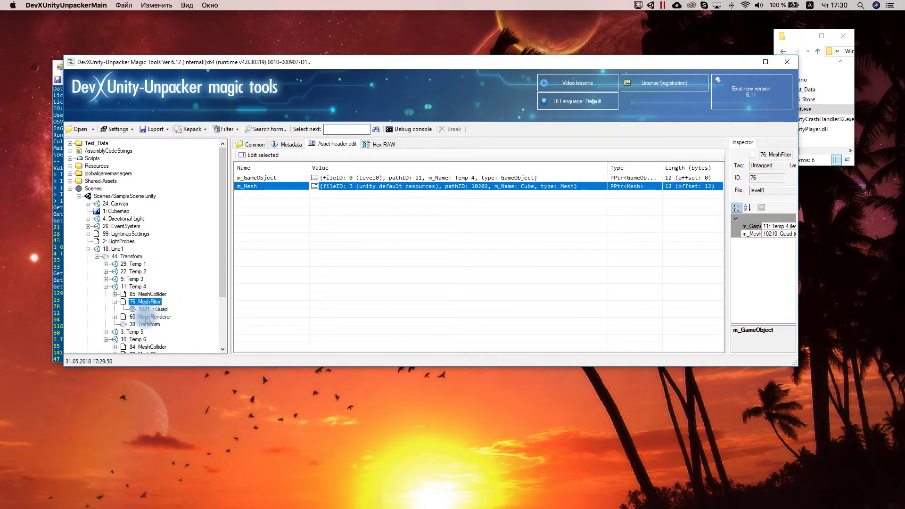
# - Expand Temp 5 and open the asset header of its MeshFilter at the m_Mesh entry
pyautogui.moveTo(222, 279); pyautogui.dragTo(225, 311)
pyautogui.click(106, 295)
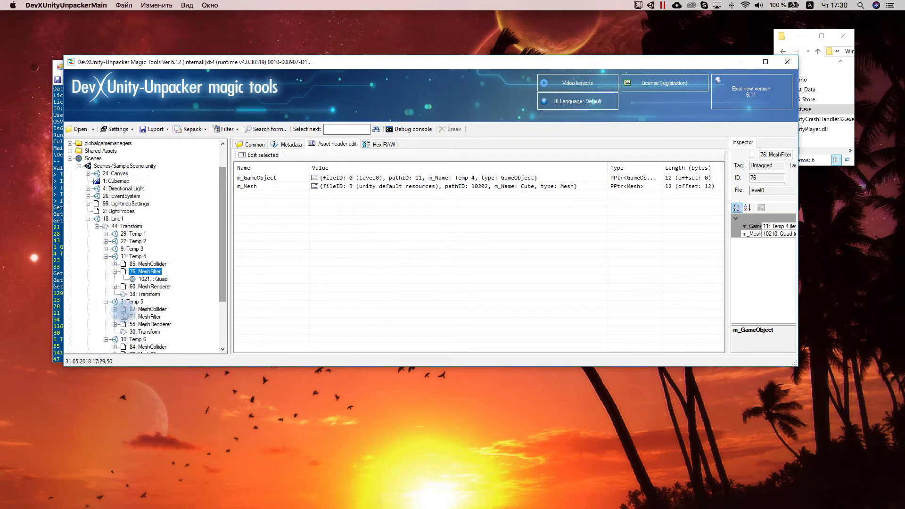
pyautogui.click(124, 317)
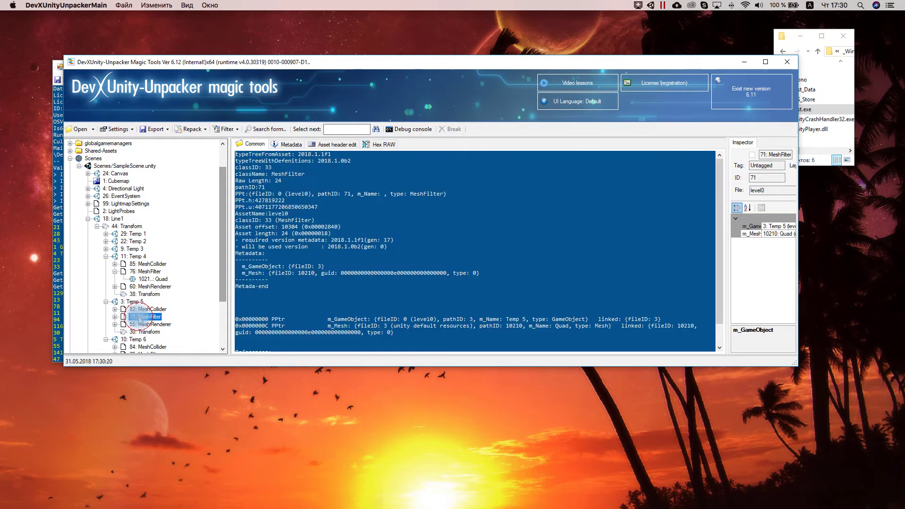
pyautogui.click(115, 317)
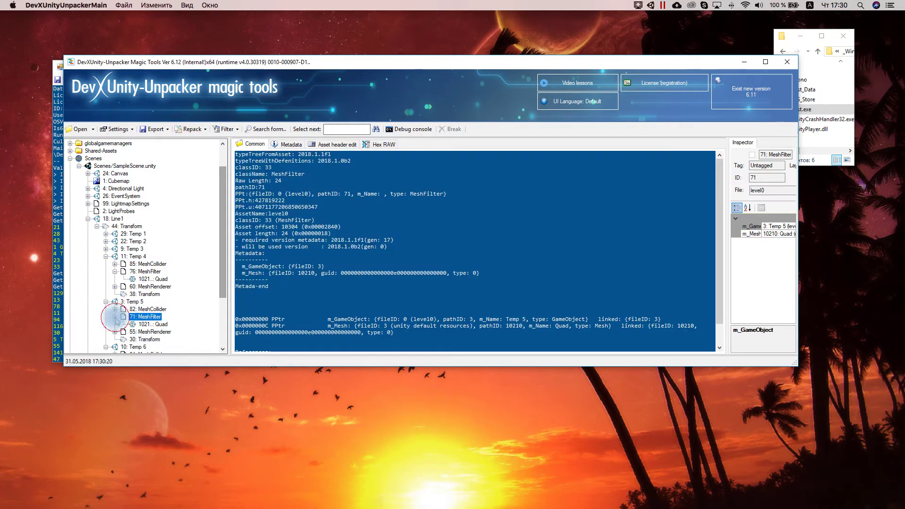
pyautogui.click(339, 144)
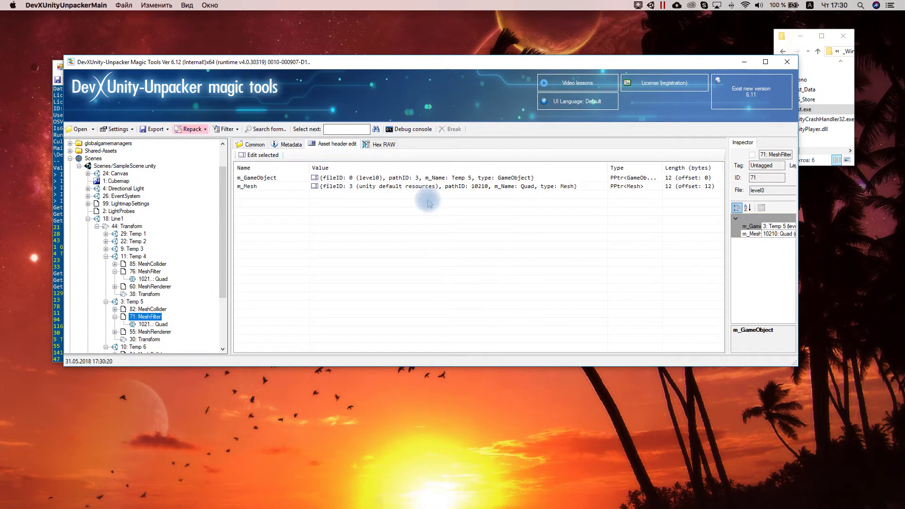
pyautogui.click(561, 186)
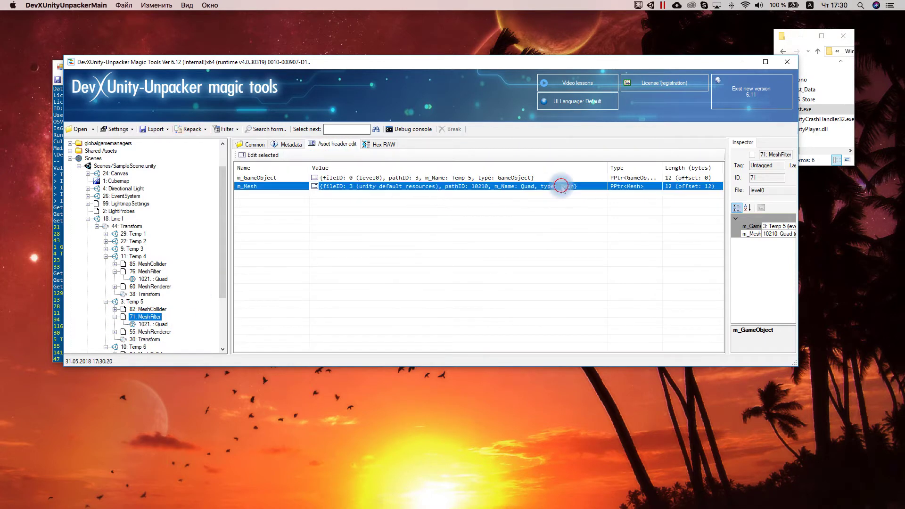
# - Replace the m_Mesh reference of Temp 5's MeshFilter with the Capsule mesh and dismiss the notice about saving
pyautogui.doubleClick(526, 189)
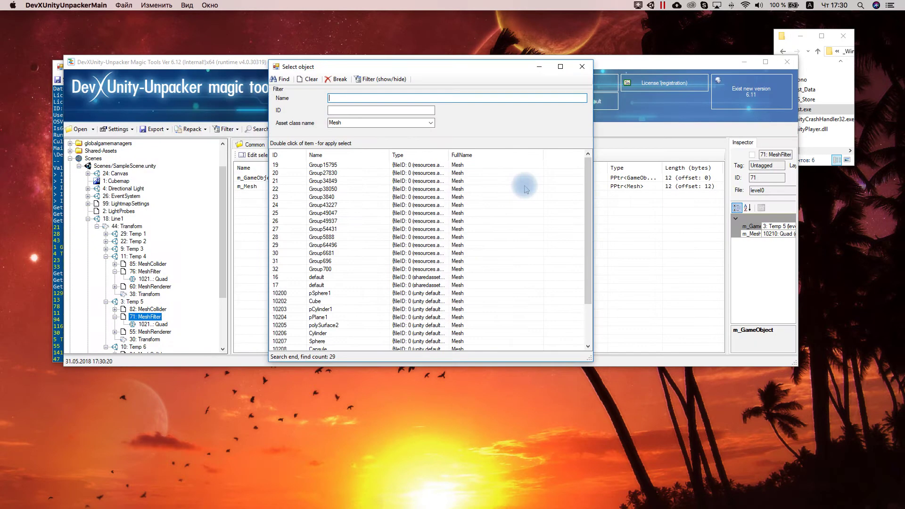
pyautogui.moveTo(588, 242); pyautogui.dragTo(589, 282)
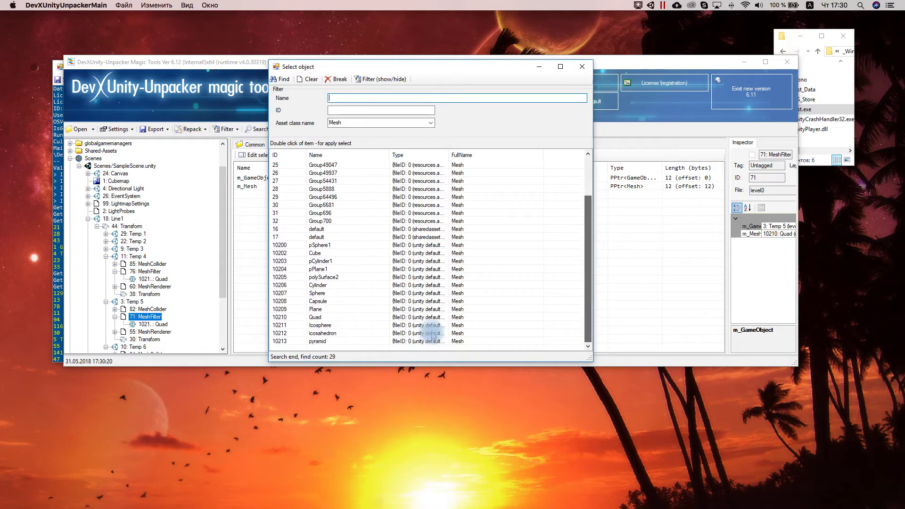
pyautogui.click(324, 303)
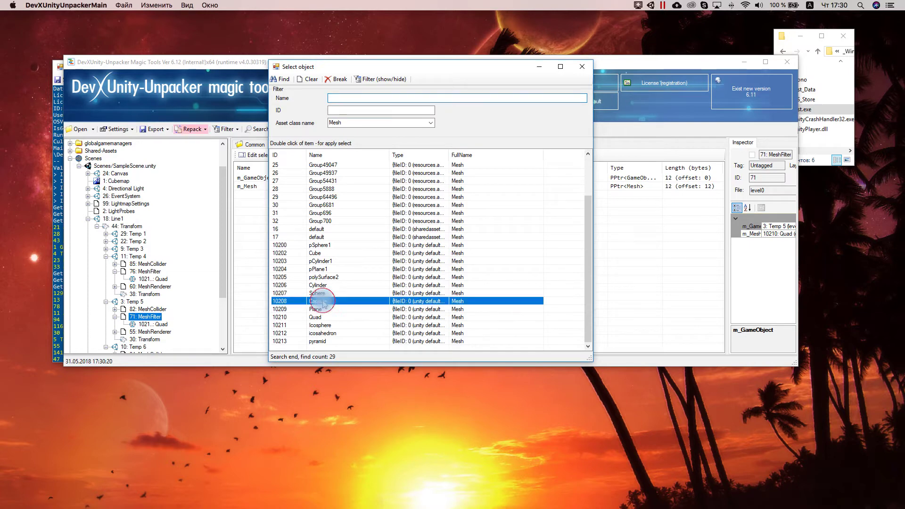
pyautogui.doubleClick(324, 303)
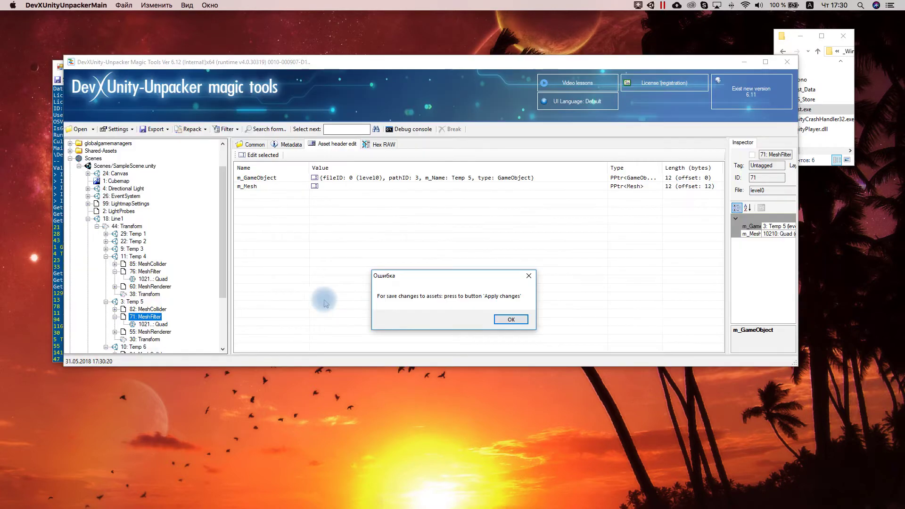
pyautogui.click(512, 321)
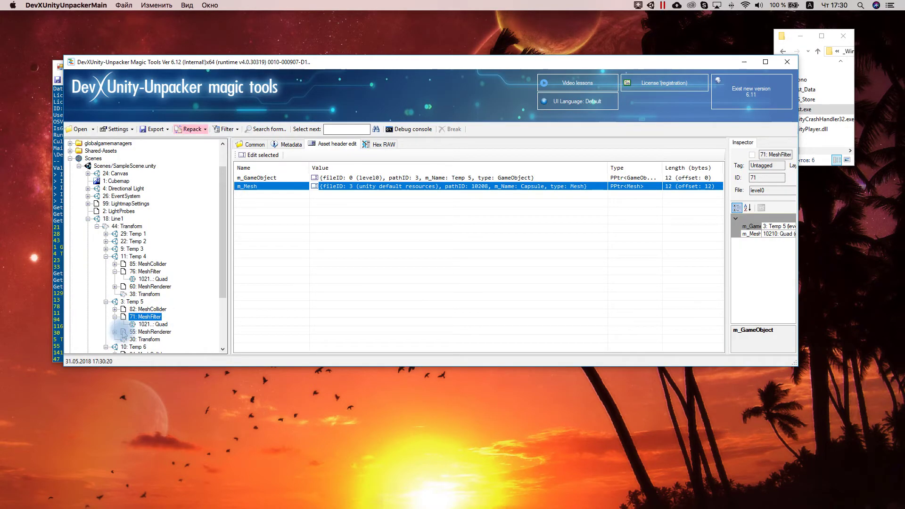
# - Collapse Temp 5 and open the asset header of Temp 6's MeshFilter at its m_Mesh entry
pyautogui.click(107, 303)
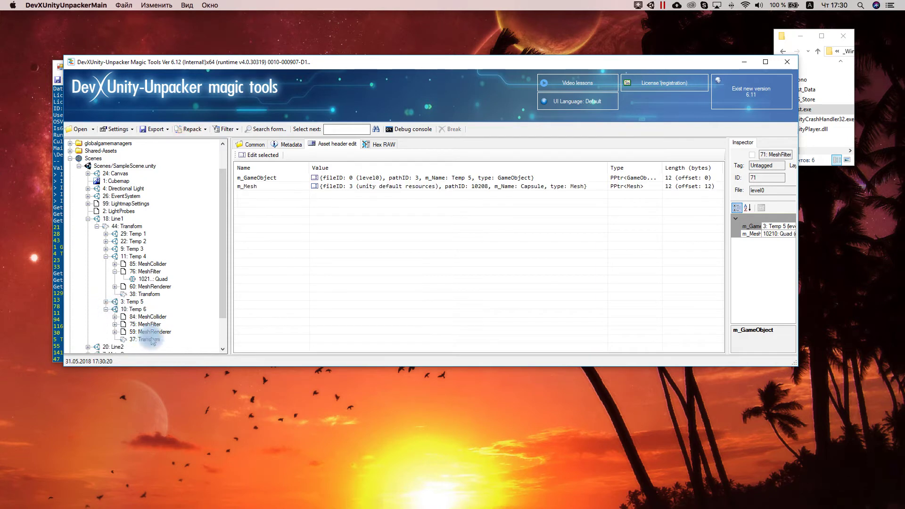
pyautogui.click(146, 325)
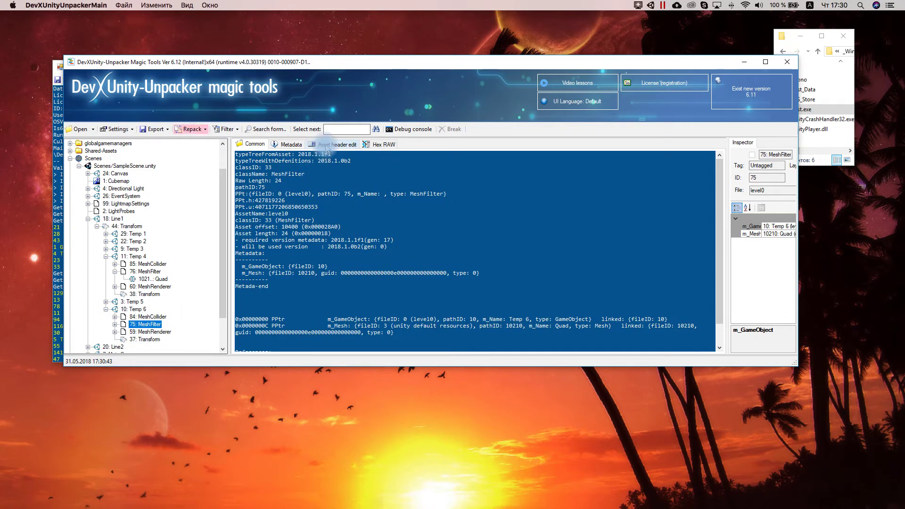
pyautogui.click(327, 145)
pyautogui.click(379, 188)
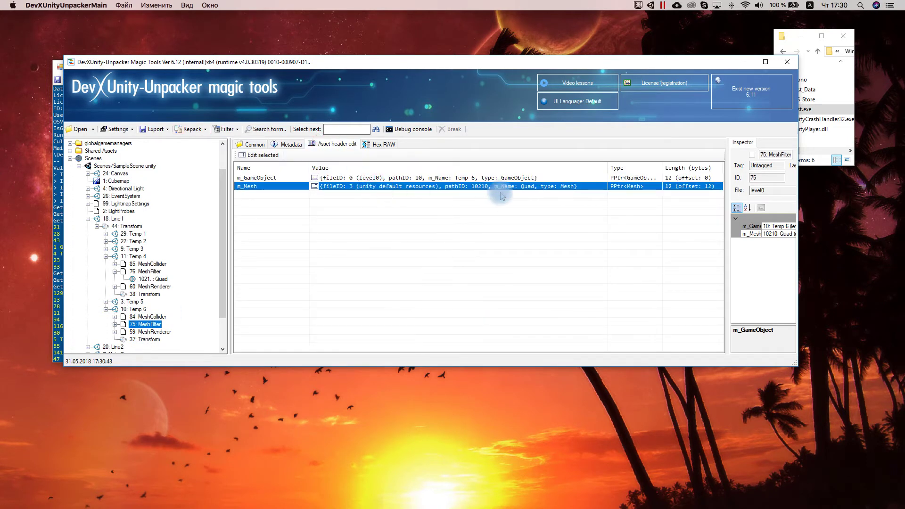
# - Replace the m_Mesh reference of Temp 6's MeshFilter with the pSphere1 mesh and dismiss the notice about saving
pyautogui.doubleClick(526, 189)
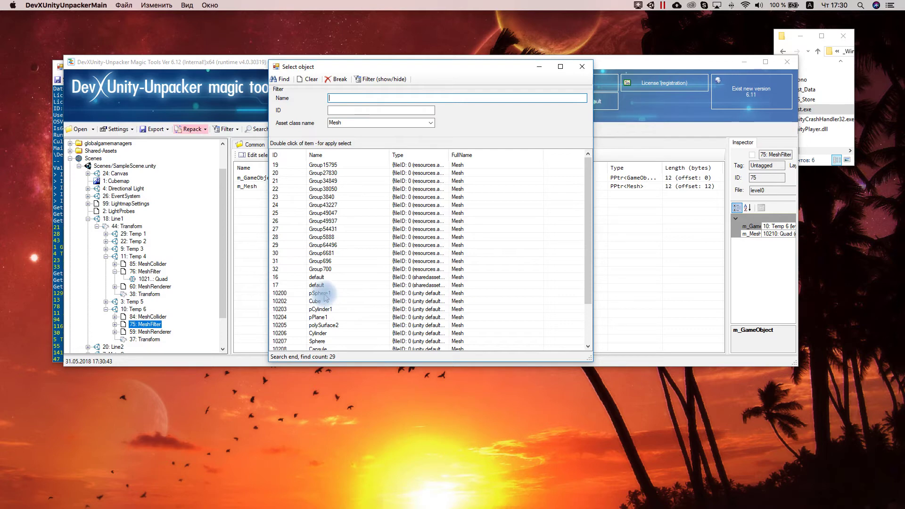
pyautogui.click(324, 294)
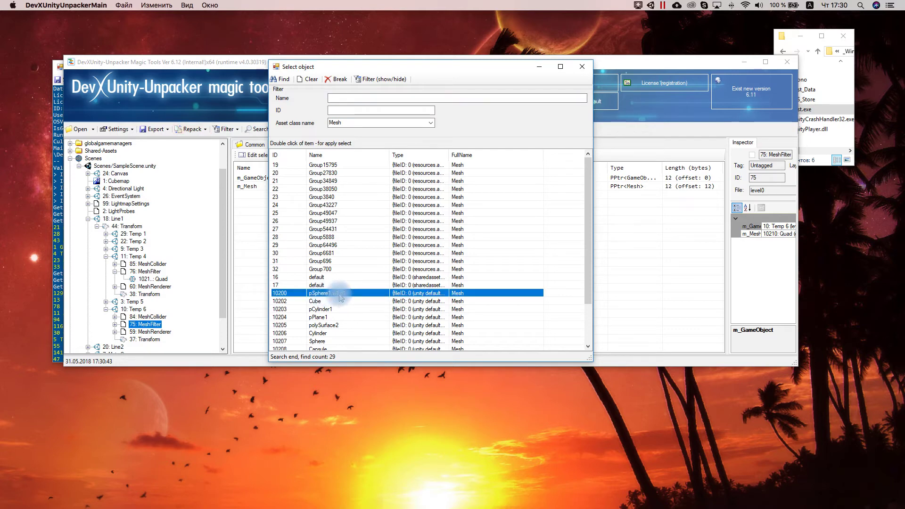
pyautogui.doubleClick(339, 296)
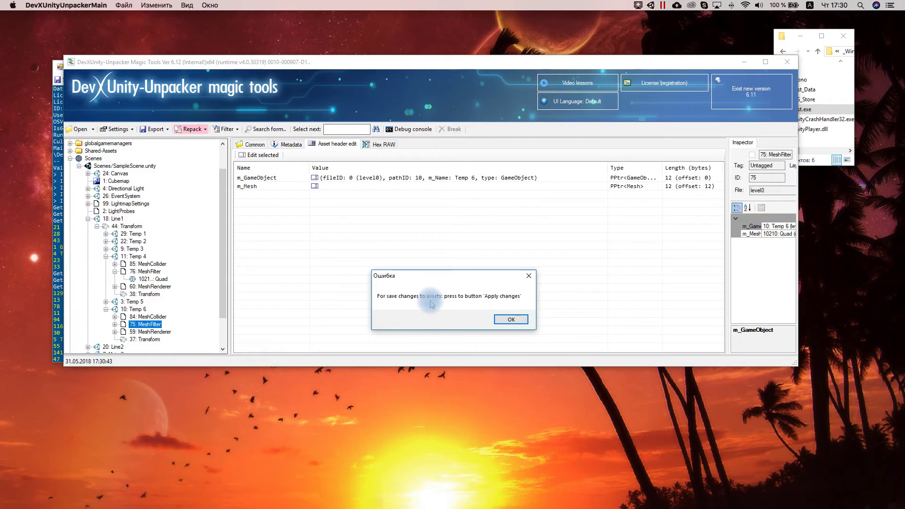
pyautogui.click(513, 318)
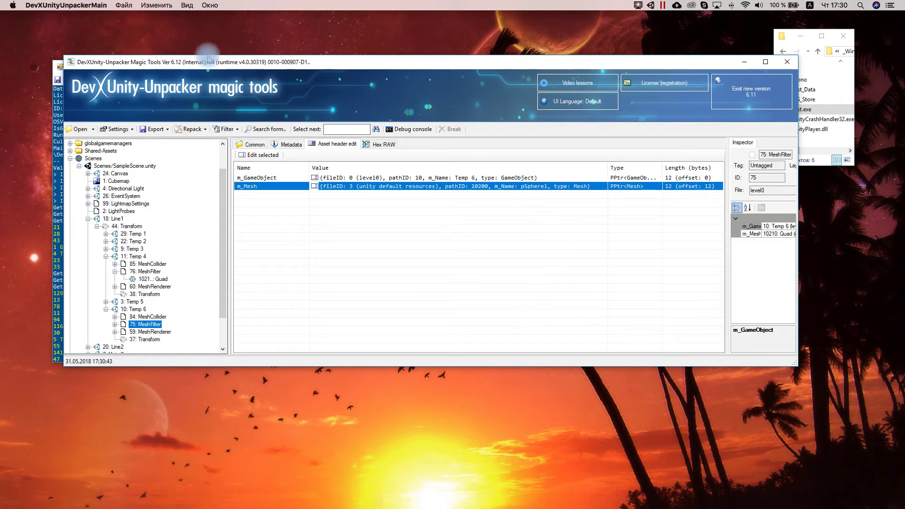
# - Repack the game's assets to apply the pending mesh changes and confirm the operation
pyautogui.click(191, 129)
pyautogui.click(205, 148)
pyautogui.click(463, 317)
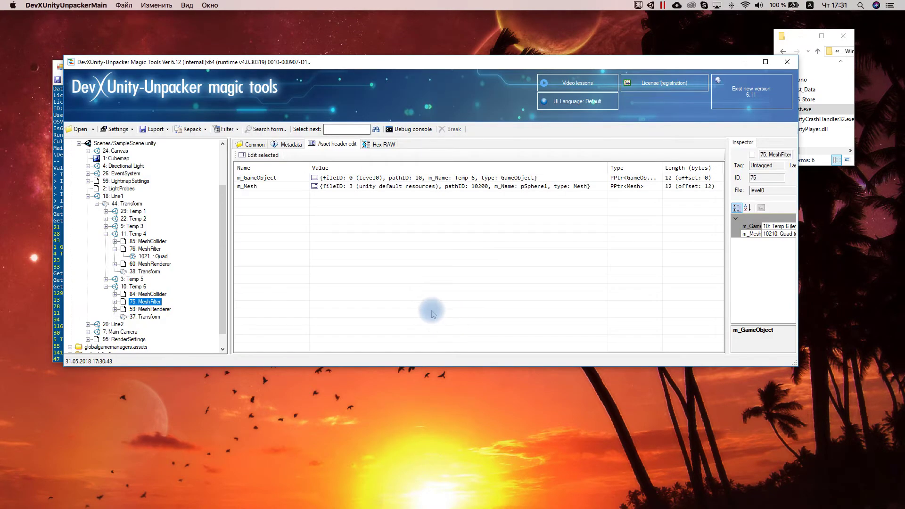
# - Switch to the Test build folder in File Explorer and launch Test.exe
pyautogui.click(795, 37)
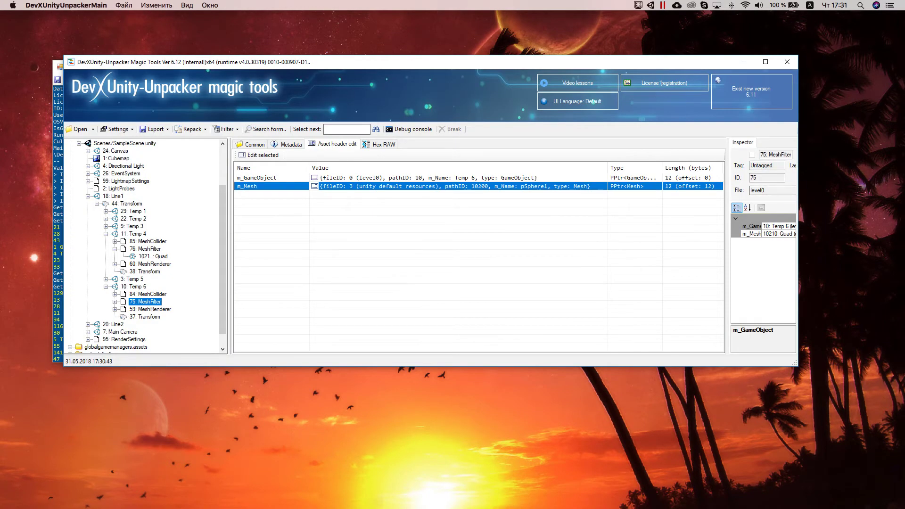
pyautogui.press('super+Tab')
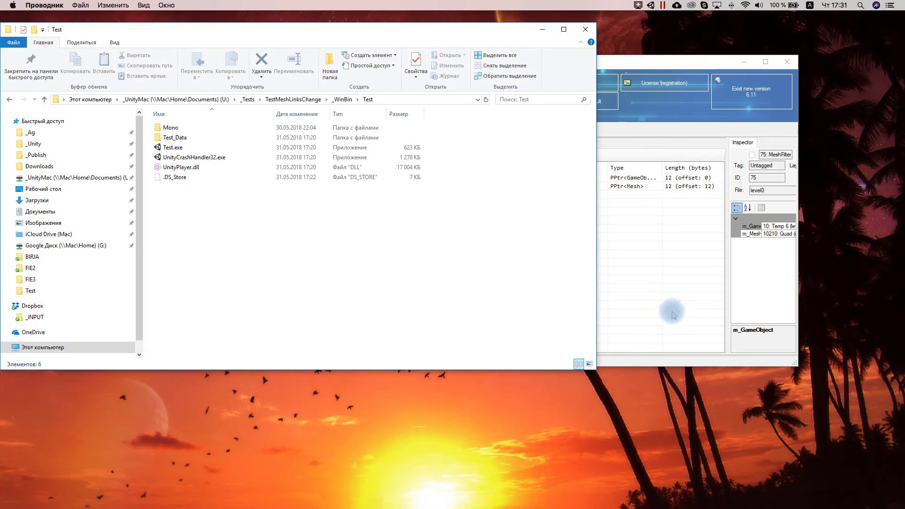
pyautogui.click(175, 148)
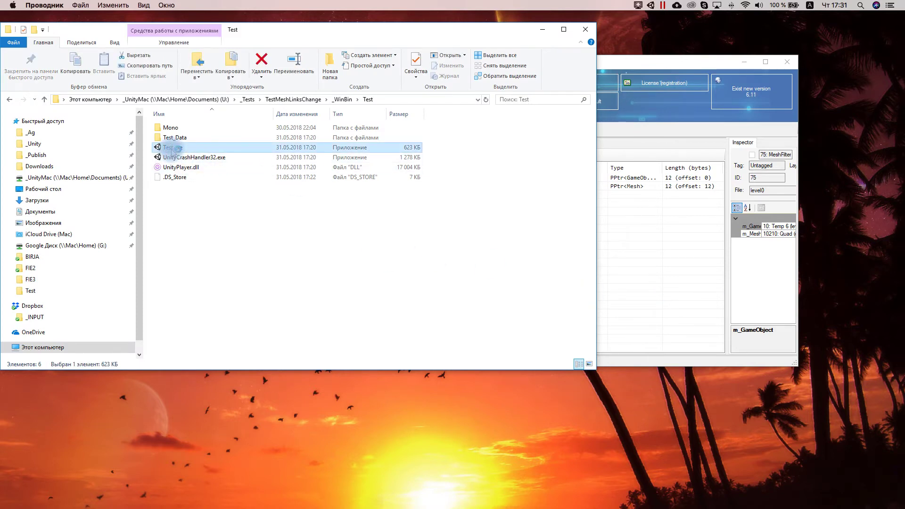
pyautogui.doubleClick(172, 148)
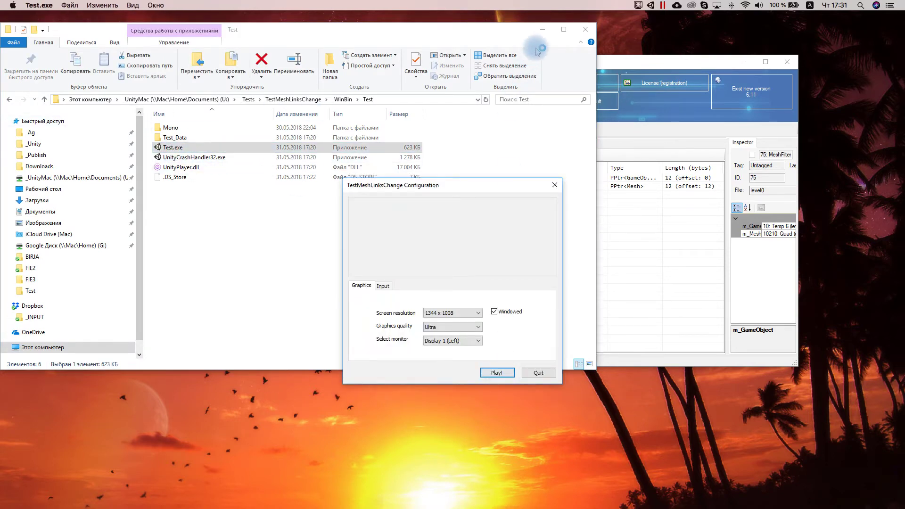
# - Shrink the File Explorer window to a narrow column beside the game's configuration dialog and clear the file selection
pyautogui.moveTo(505, 32); pyautogui.dragTo(587, 109)
pyautogui.moveTo(679, 446); pyautogui.dragTo(141, 425)
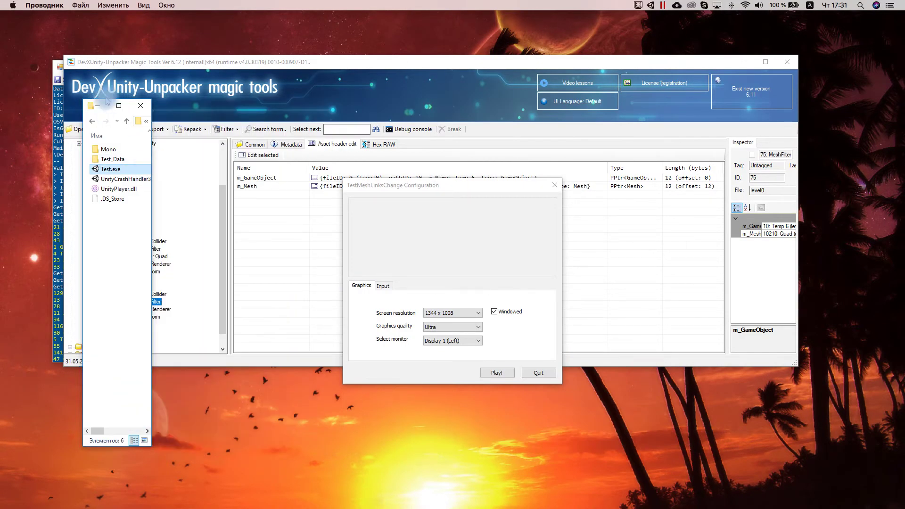
pyautogui.click(132, 237)
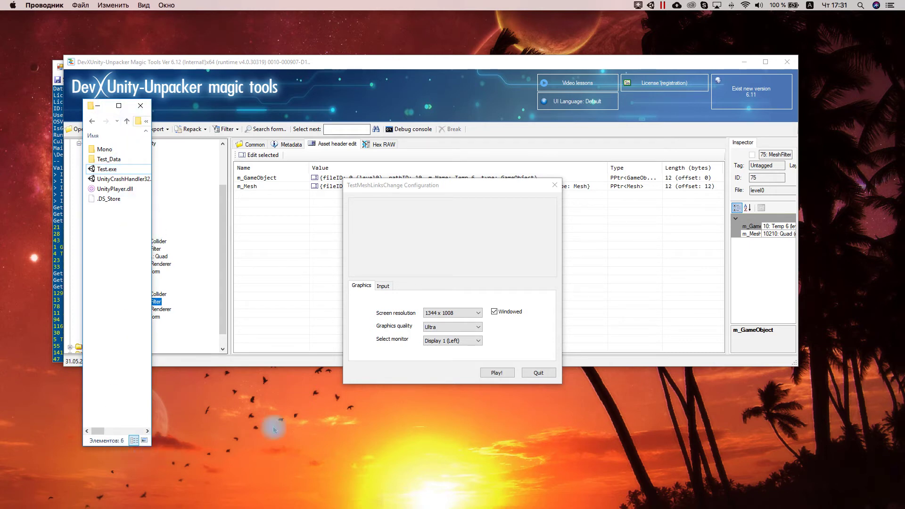
# - Start the game in windowed mode at 1344 x 1008, examine the meshes of the three changed Temp objects, and close it
pyautogui.click(501, 372)
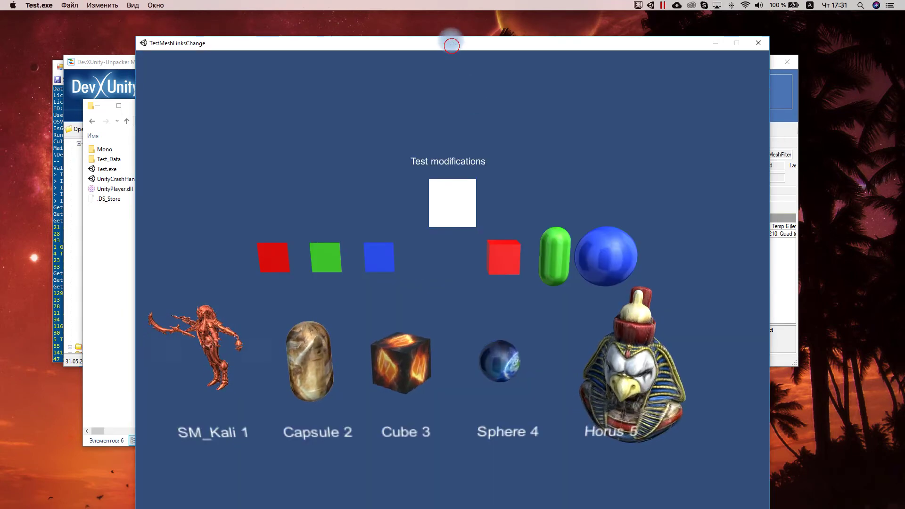
pyautogui.moveTo(451, 43); pyautogui.dragTo(448, 23)
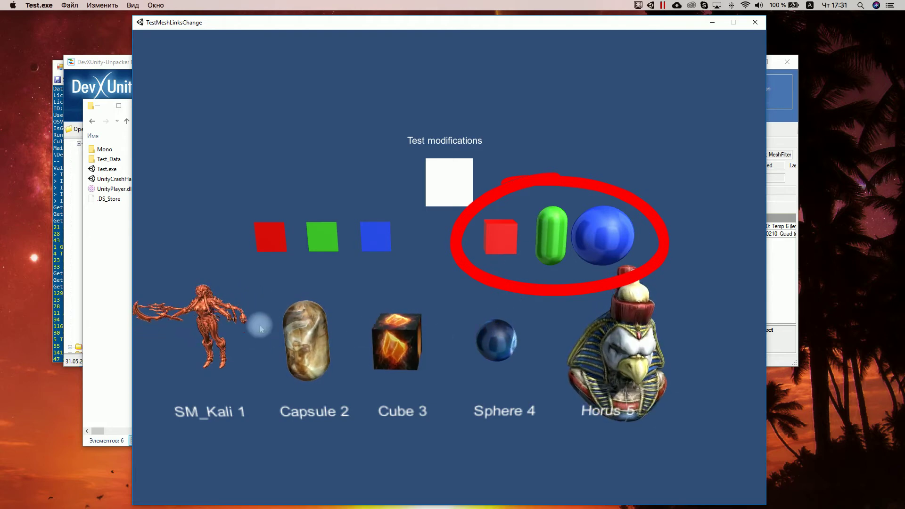
pyautogui.click(140, 25)
pyautogui.click(161, 89)
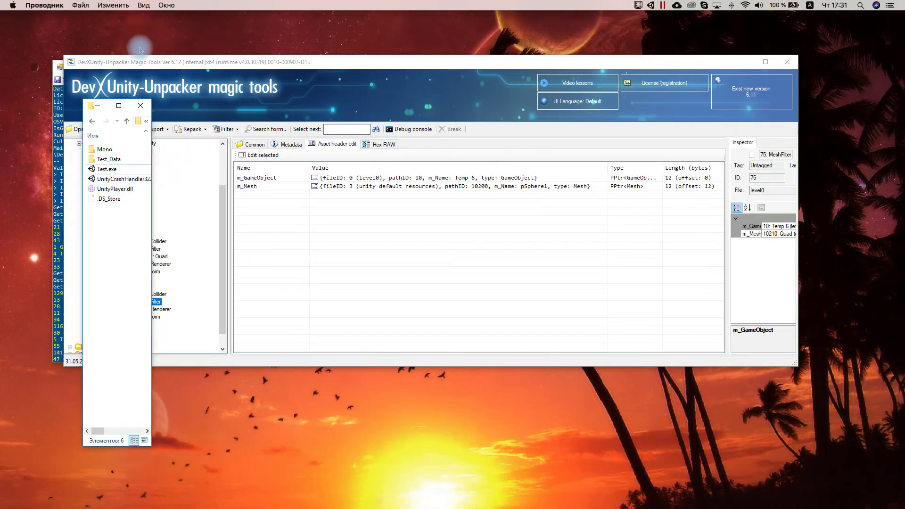
# - Return to DevXUnity-Unpacker, collapse Line1 and expand Line2 with its Transform in the scene tree
pyautogui.click(160, 62)
pyautogui.click(396, 203)
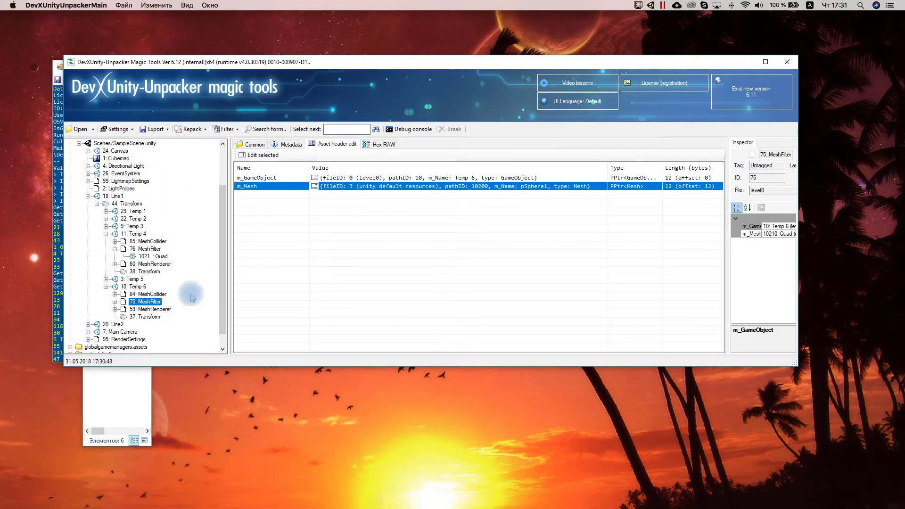
pyautogui.click(89, 196)
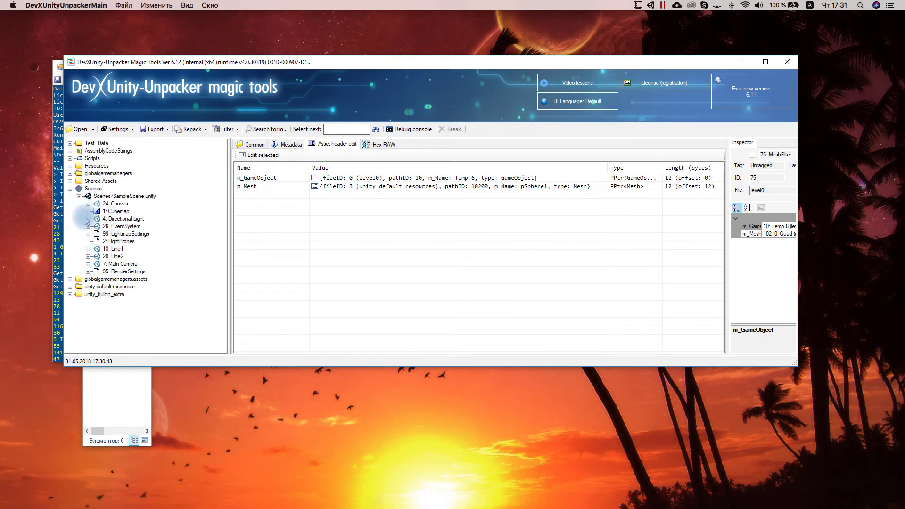
pyautogui.click(88, 257)
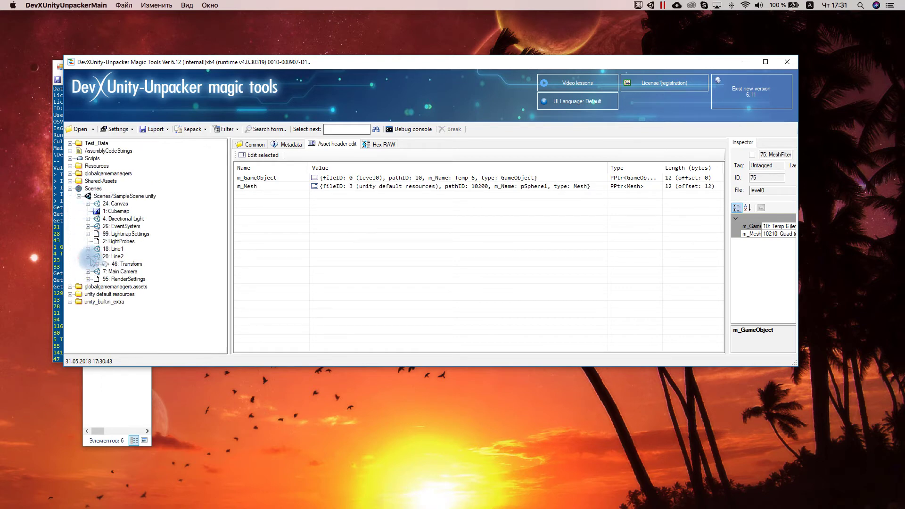
pyautogui.click(96, 264)
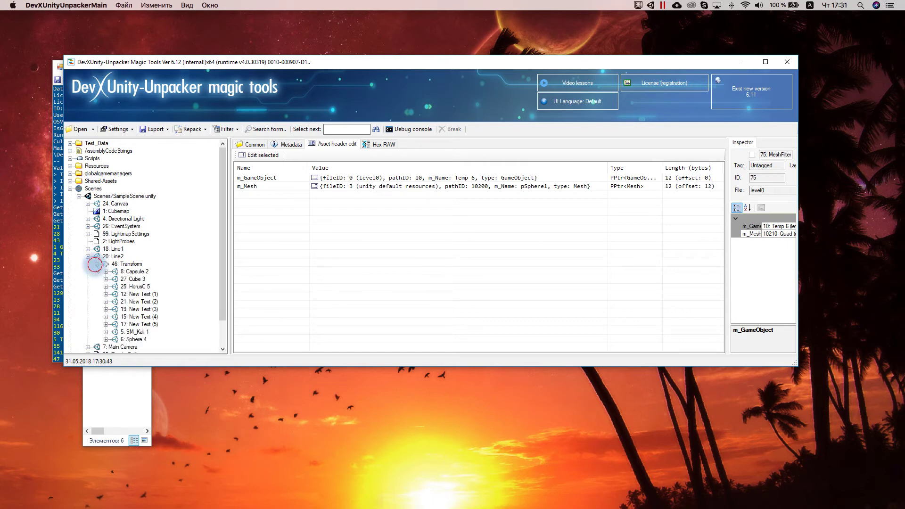
pyautogui.moveTo(220, 277); pyautogui.dragTo(221, 299)
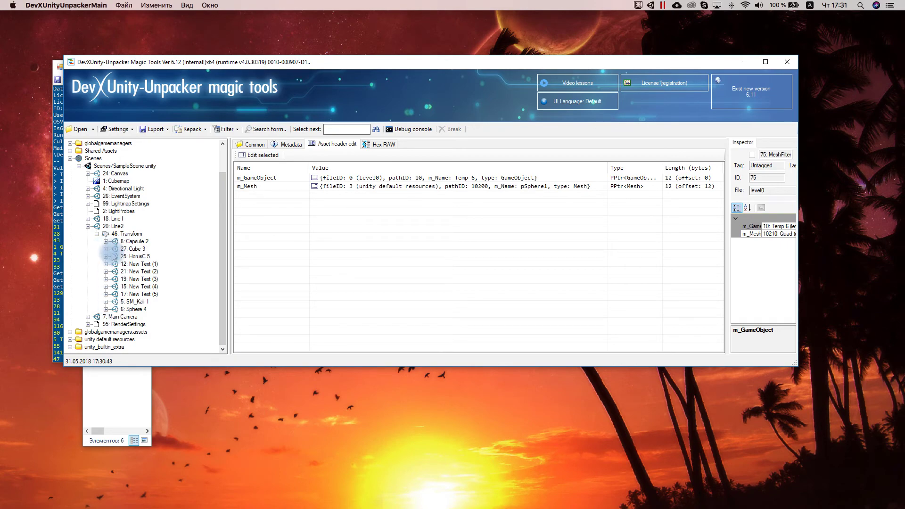
# - Expand Cube 3, build its 3D scene to examine the textured model, and clear the scene
pyautogui.click(106, 249)
pyautogui.click(135, 249)
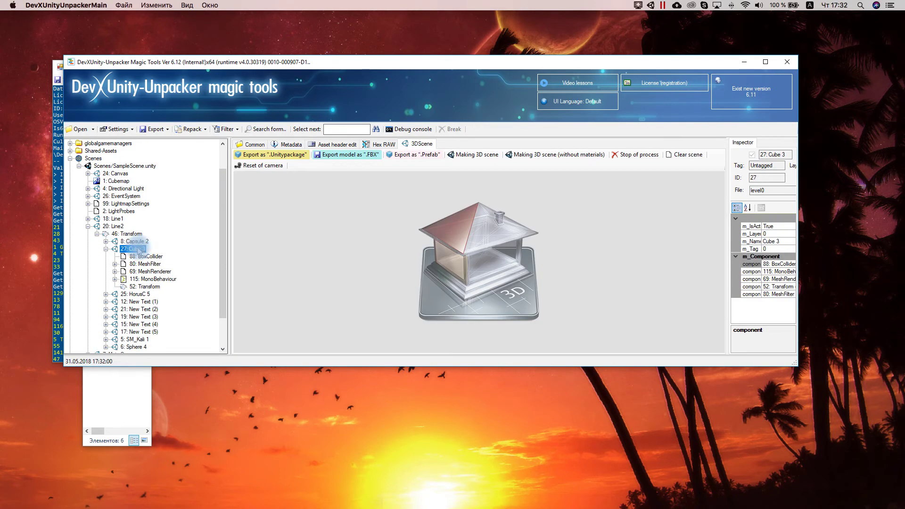
pyautogui.click(474, 155)
pyautogui.moveTo(456, 277); pyautogui.dragTo(490, 244)
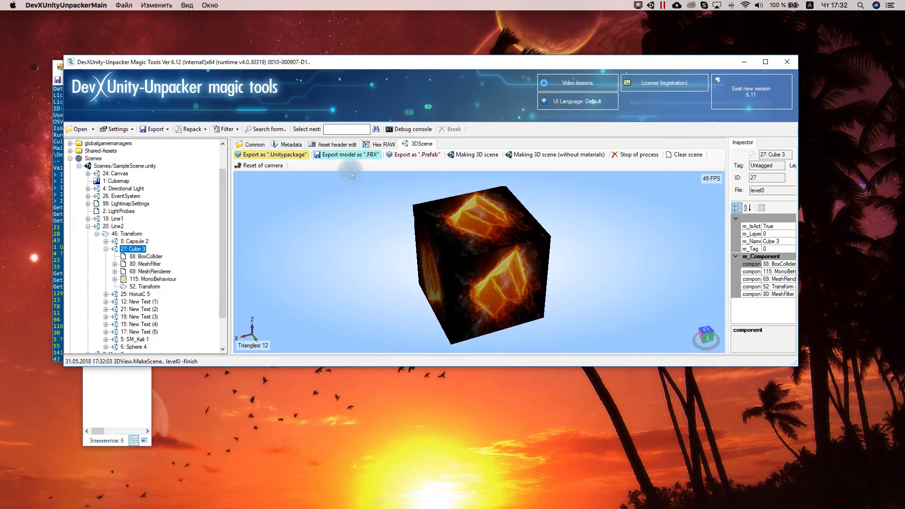
pyautogui.click(682, 155)
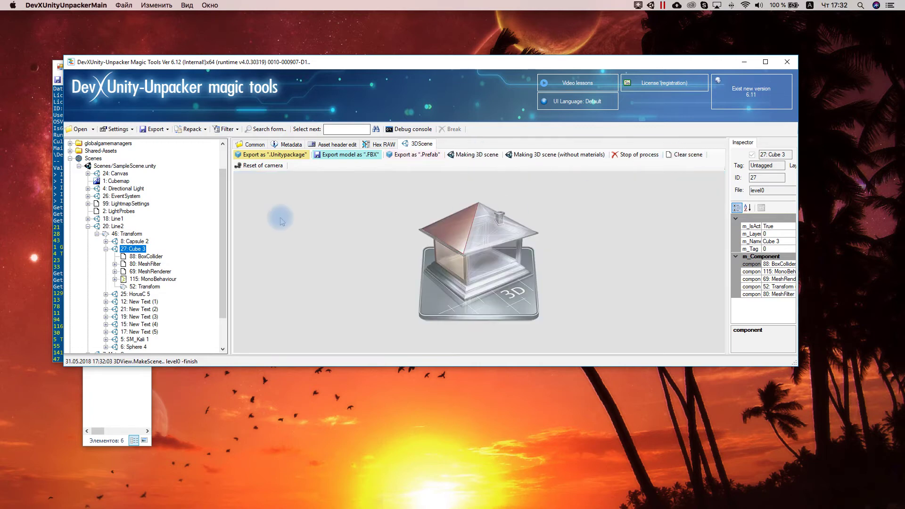
# - Open the asset header of Cube 3's MeshFilter at its m_Mesh entry
pyautogui.click(149, 265)
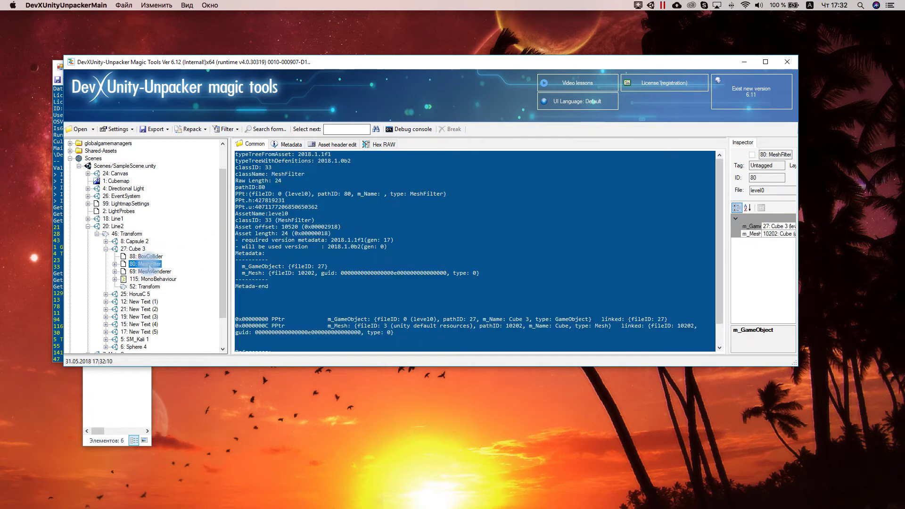
pyautogui.click(336, 146)
pyautogui.click(325, 177)
pyautogui.click(347, 186)
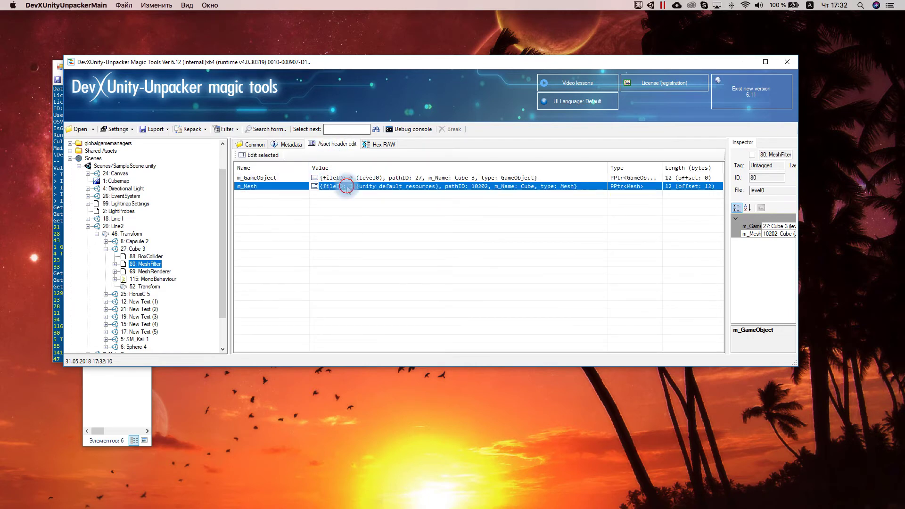
# - Replace the m_Mesh reference of Cube 3's MeshFilter with the pSphere1 mesh and dismiss the notice about saving
pyautogui.doubleClick(530, 185)
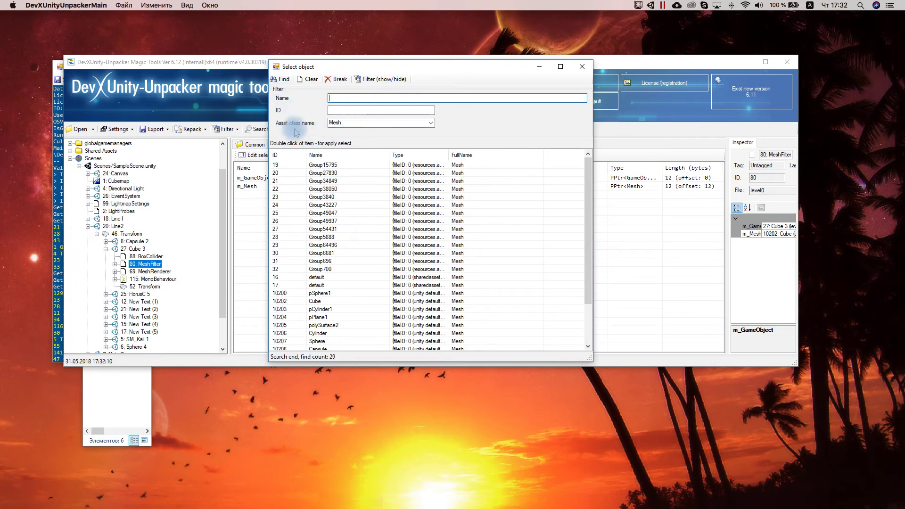
pyautogui.click(319, 294)
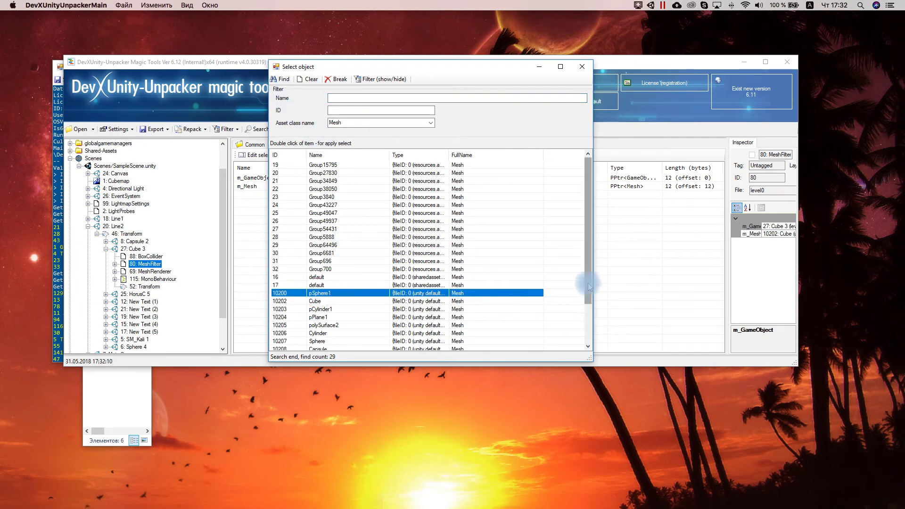
pyautogui.doubleClick(307, 294)
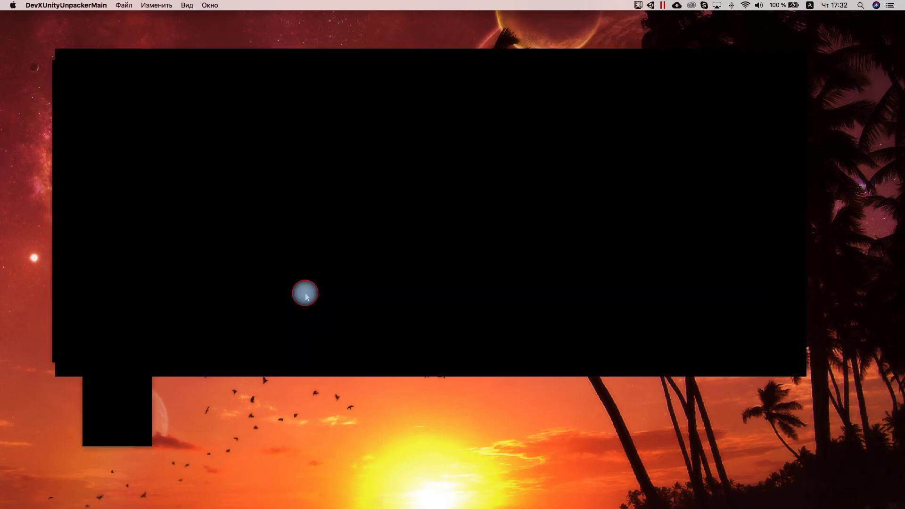
pyautogui.click(512, 321)
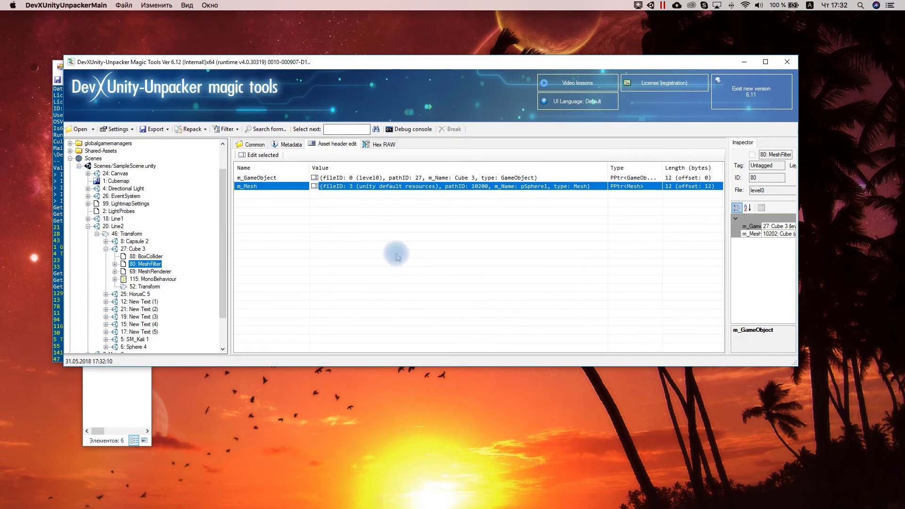
# - Repack the game's assets to apply Cube 3's mesh change and confirm the operation
pyautogui.click(192, 130)
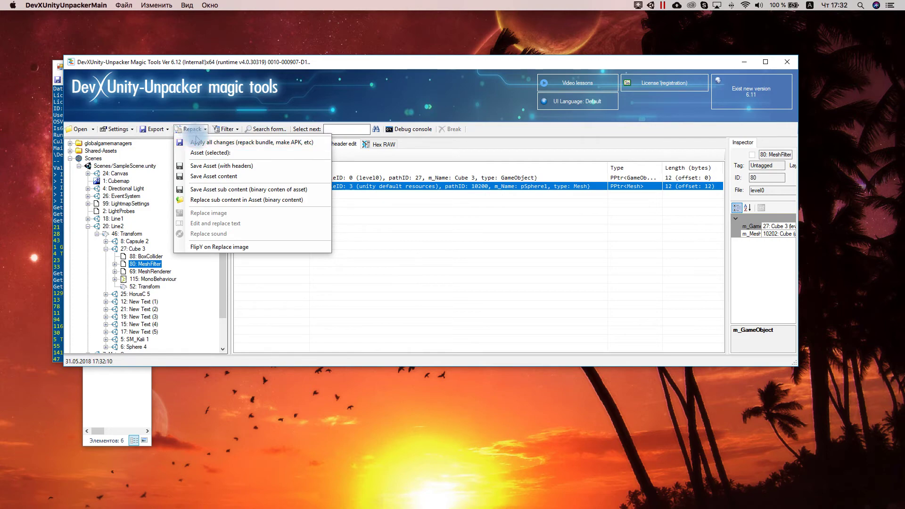
pyautogui.click(203, 140)
pyautogui.click(463, 320)
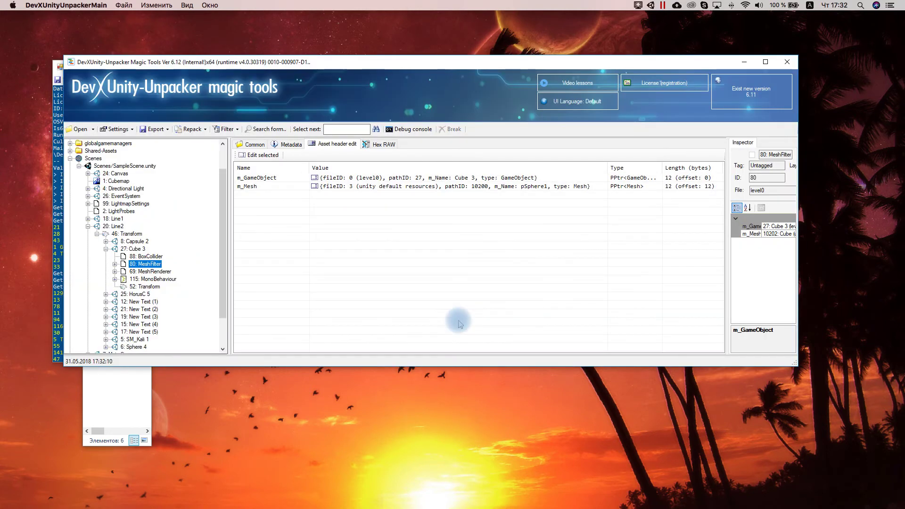
# - Run Test.exe in windowed mode, examine the mesh shown for Cube 3, and close the game
pyautogui.click(116, 417)
pyautogui.click(103, 171)
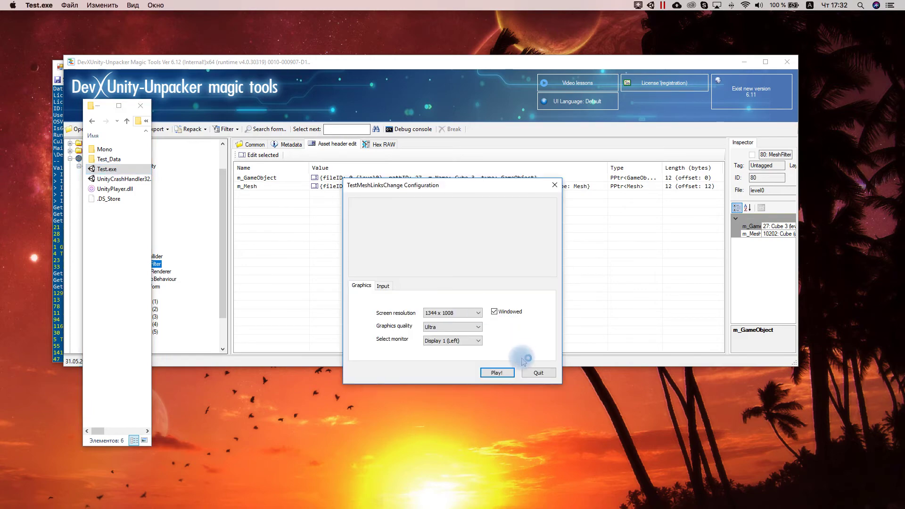
pyautogui.click(498, 373)
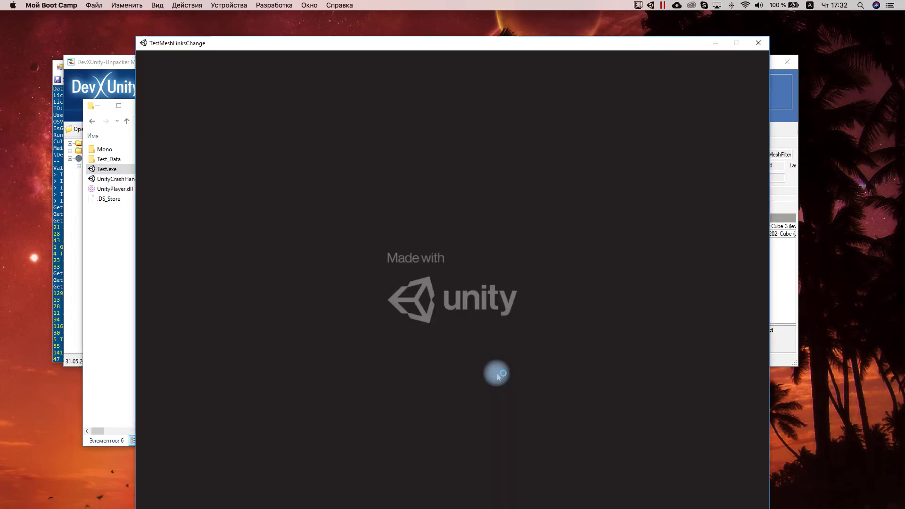
pyautogui.moveTo(392, 44); pyautogui.dragTo(373, 27)
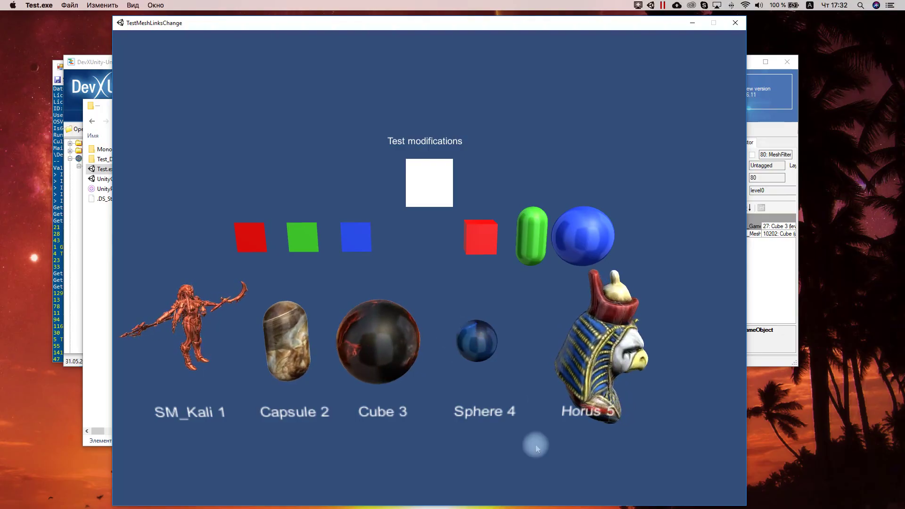
pyautogui.doubleClick(118, 23)
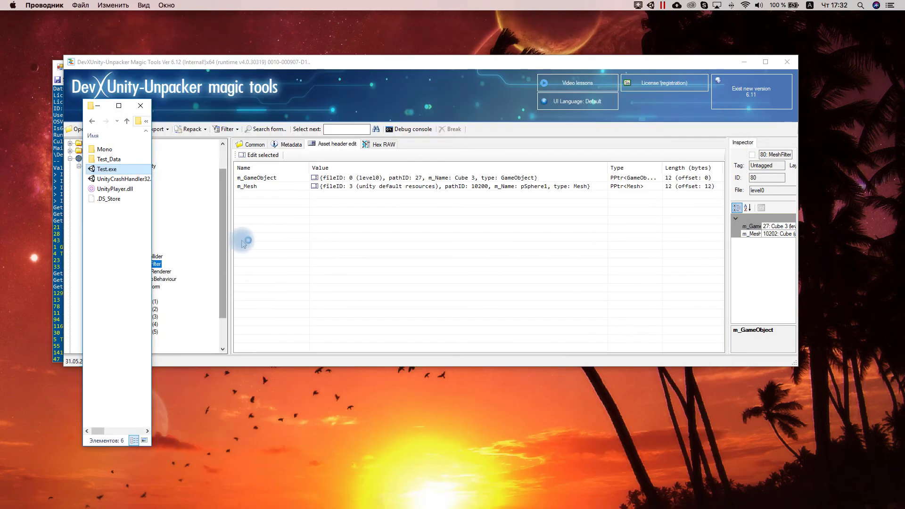
# - Return to DevXUnity-Unpacker, collapse Cube 3 and expand Sphere 4 under Line2's Transform
pyautogui.click(221, 217)
pyautogui.click(105, 249)
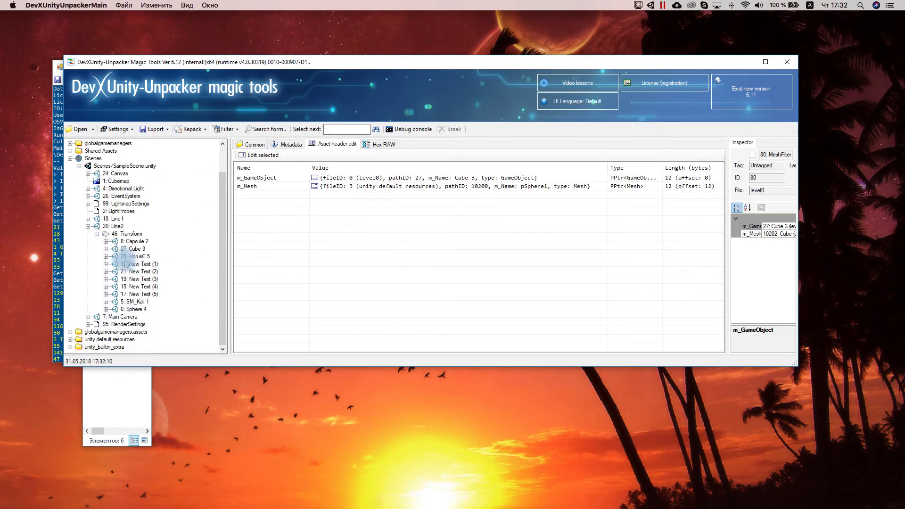
pyautogui.click(105, 310)
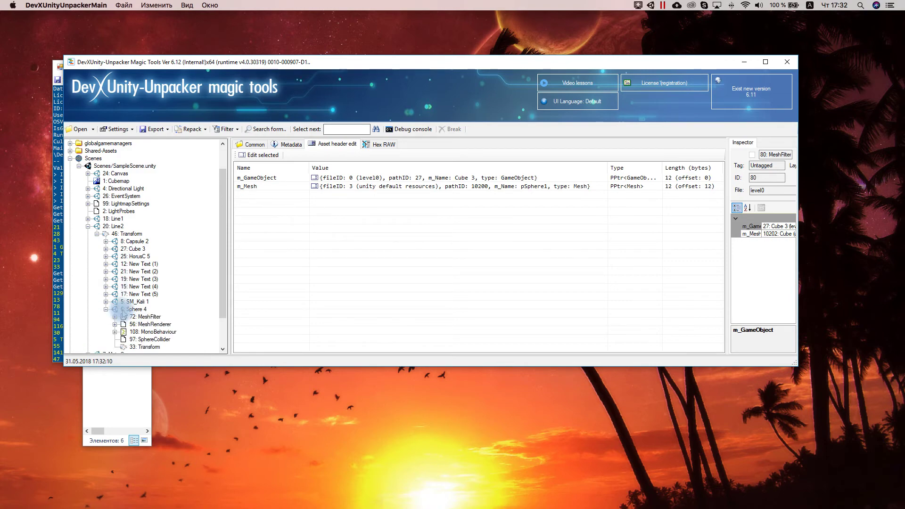
# - Build the 3D scene of Sphere 4 to examine its model and clear the preview
pyautogui.click(134, 309)
pyautogui.click(485, 155)
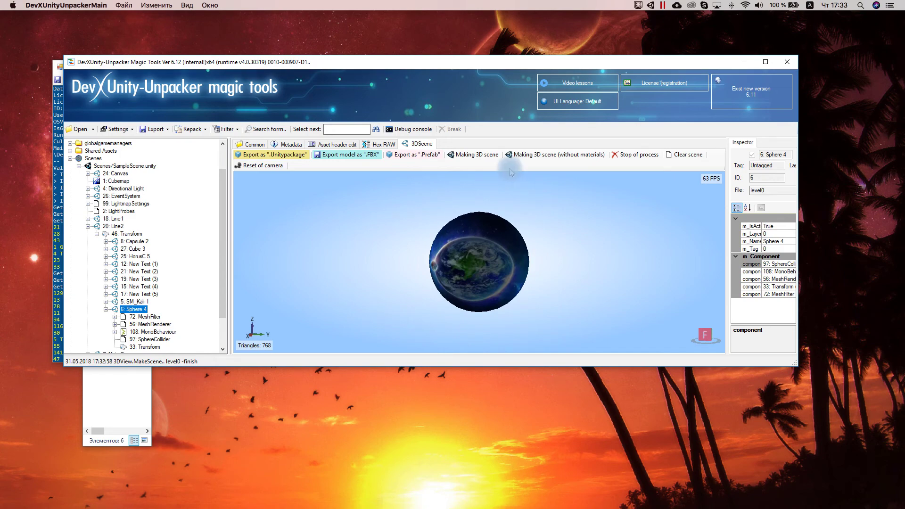
pyautogui.click(622, 157)
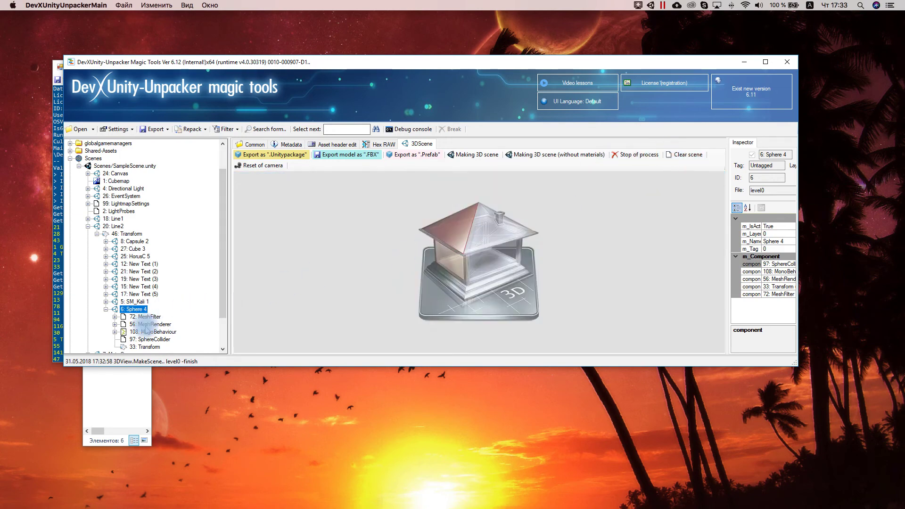
# - Link the m_Mesh field of Sphere 4's MeshFilter to the default Cube mesh, ID 10202, and dismiss the save reminder
pyautogui.click(141, 318)
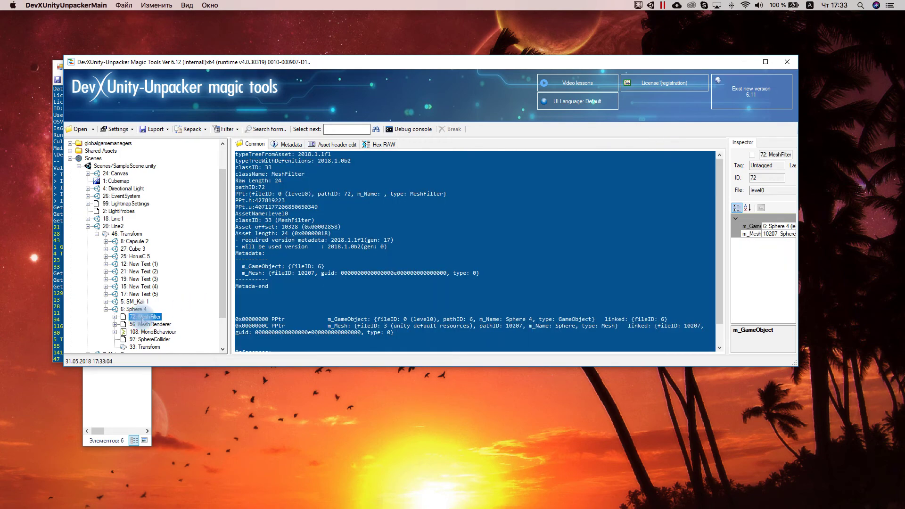
pyautogui.click(115, 317)
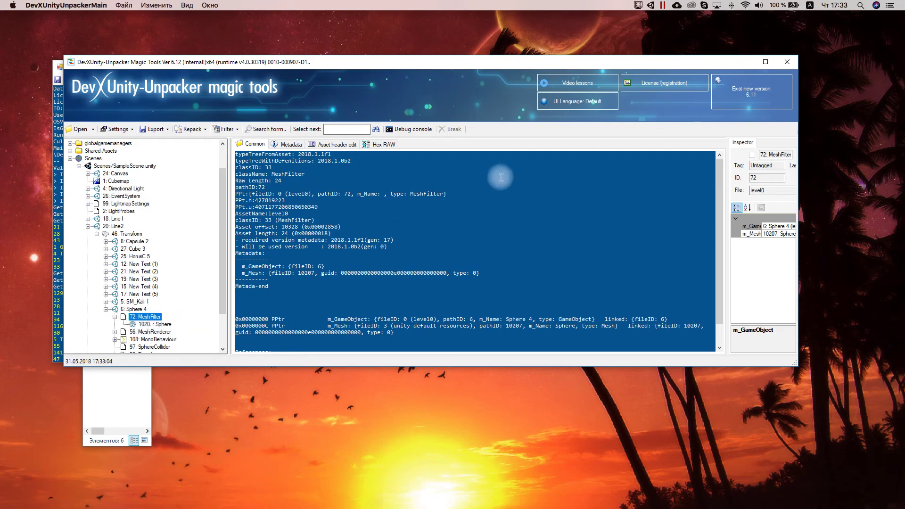
pyautogui.click(360, 144)
pyautogui.doubleClick(383, 187)
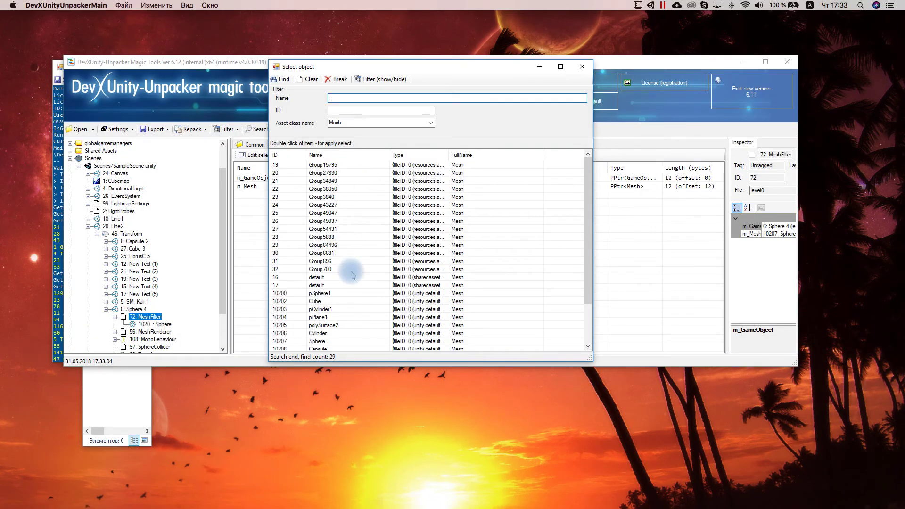
pyautogui.scroll(-2, 351, 275)
pyautogui.click(312, 254)
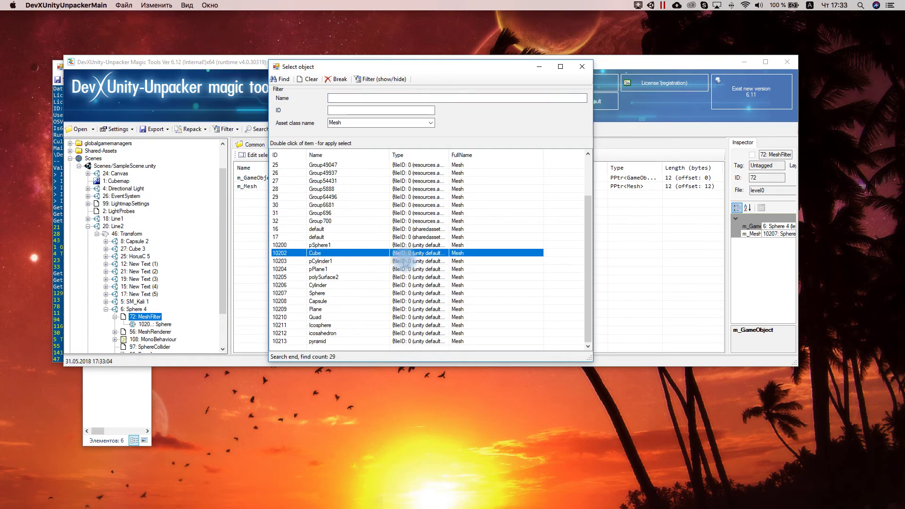
pyautogui.doubleClick(324, 255)
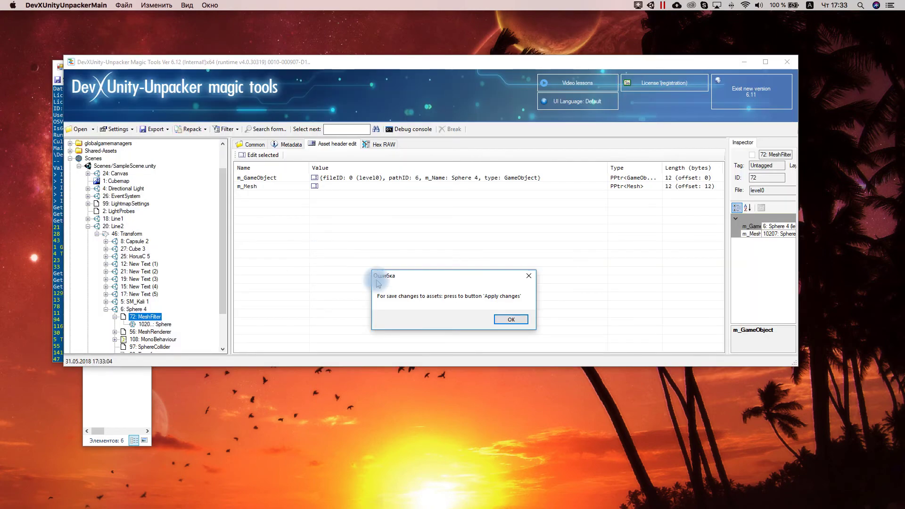
pyautogui.click(515, 319)
# - Repack the game's assets to apply Sphere 4's mesh change and confirm the operation
pyautogui.click(192, 129)
pyautogui.click(198, 139)
pyautogui.click(461, 312)
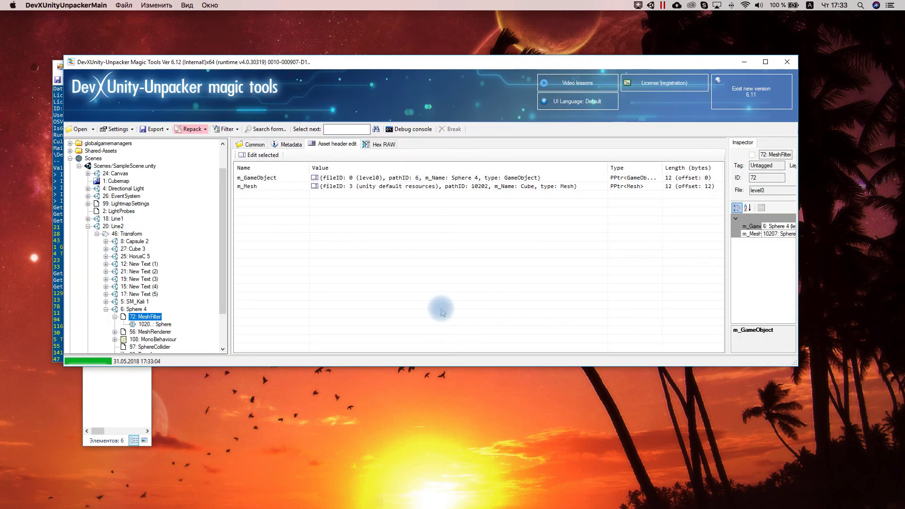
# - Switch to the game's folder, run Test.exe in windowed mode and move the game window slightly higher
pyautogui.click(128, 390)
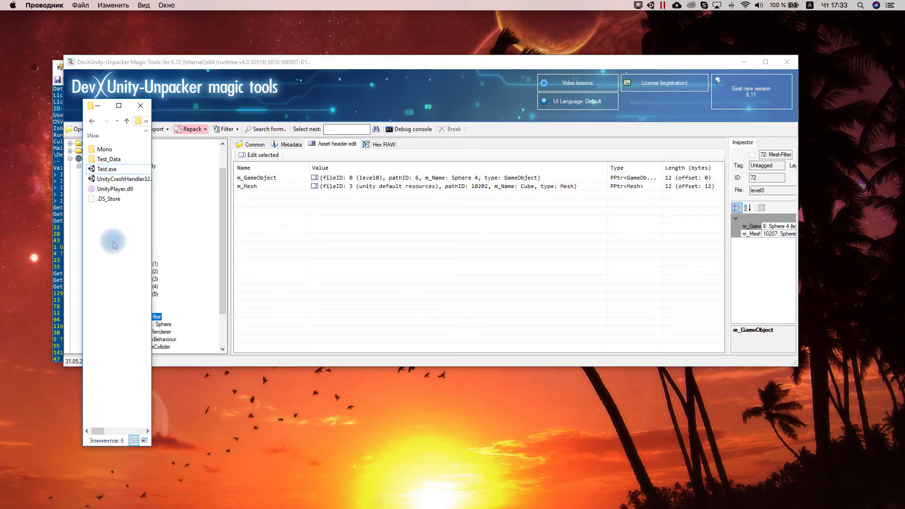
pyautogui.doubleClick(96, 170)
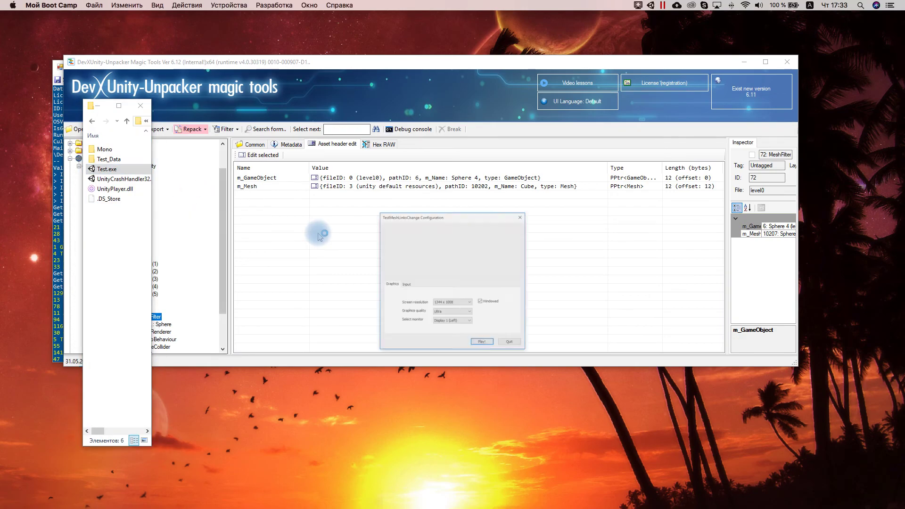
pyautogui.click(489, 374)
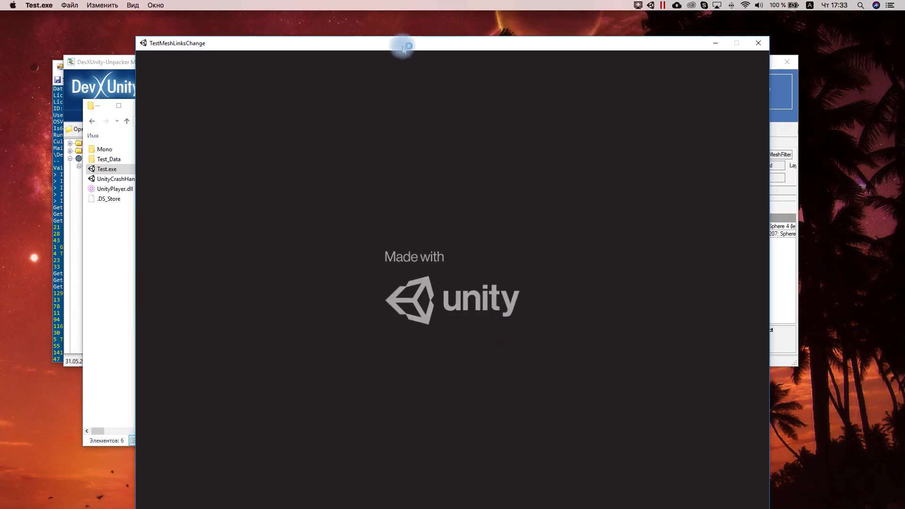
pyautogui.moveTo(404, 47); pyautogui.dragTo(402, 29)
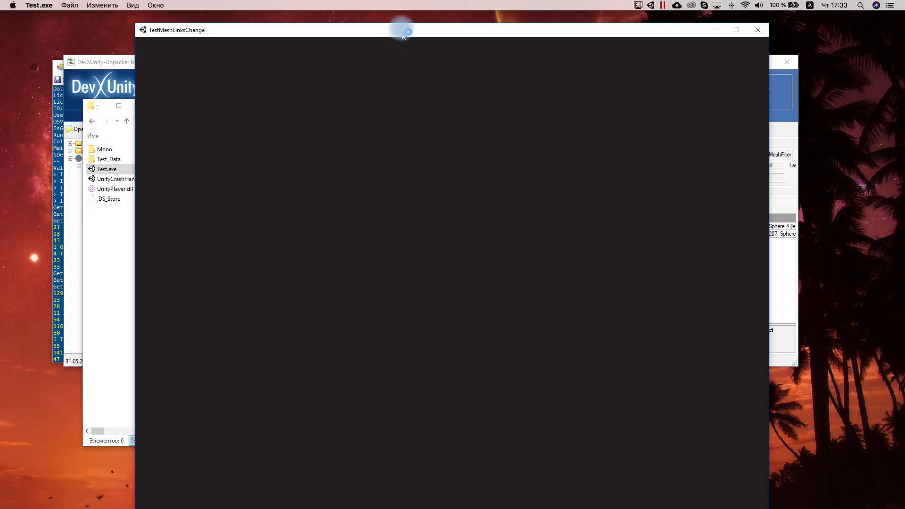